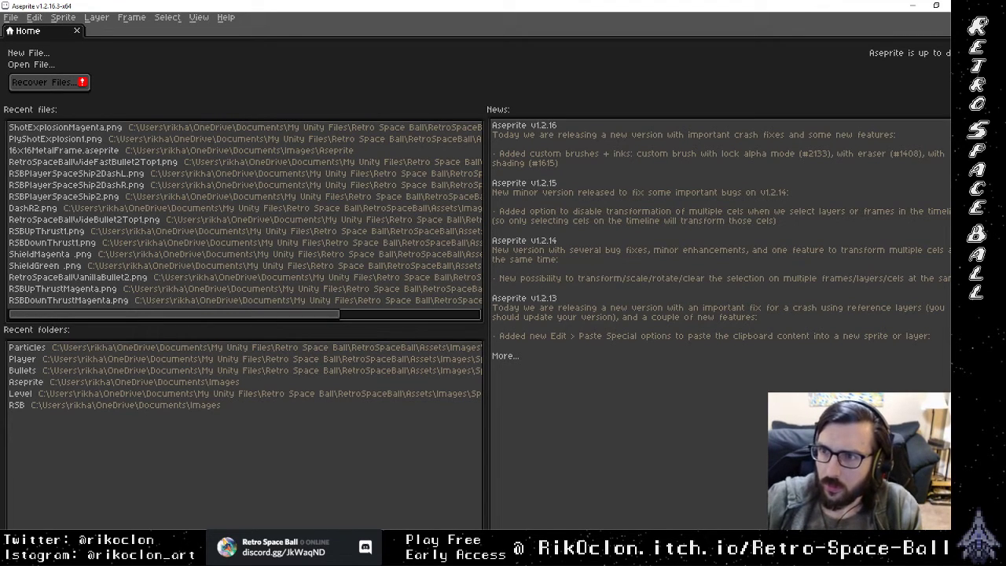
# Switch to the LiveRends folder in File Explorer and play 110 1.13.19 PG-8X 1.6.19.wav in VLC.
pyautogui.hotkey('alt', 'Tab')
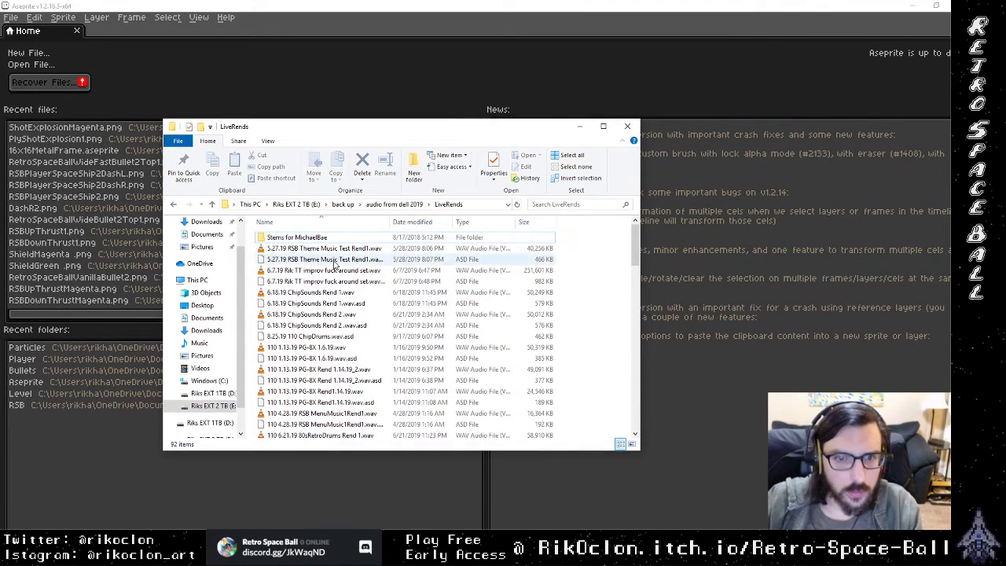
pyautogui.scroll(-4, 366, 287)
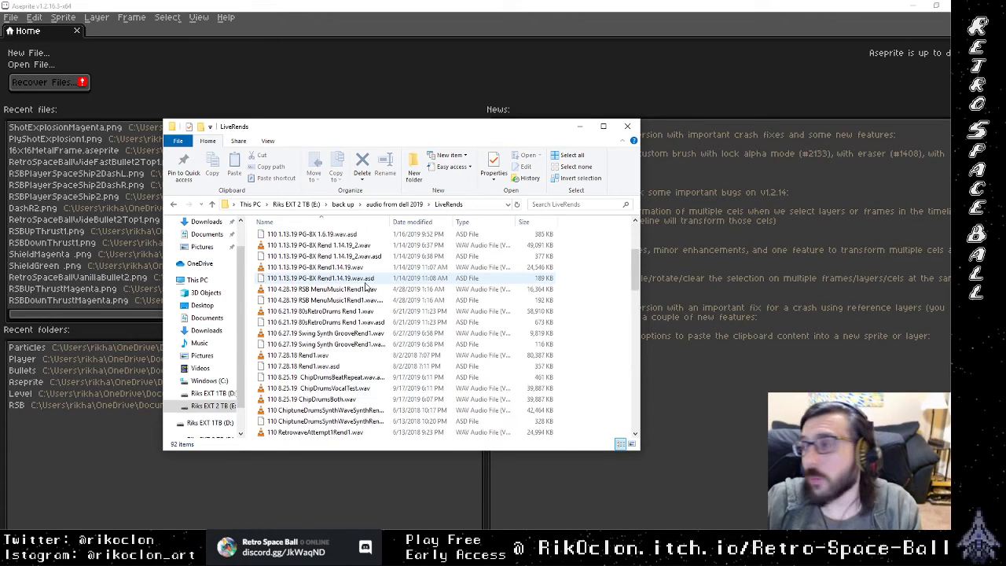
pyautogui.scroll(1, 365, 287)
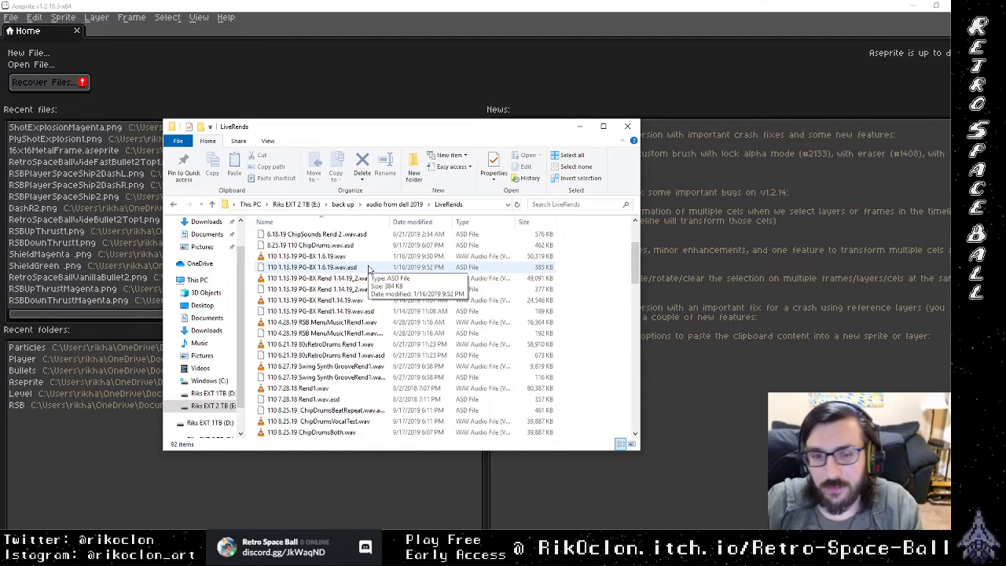
pyautogui.click(314, 344)
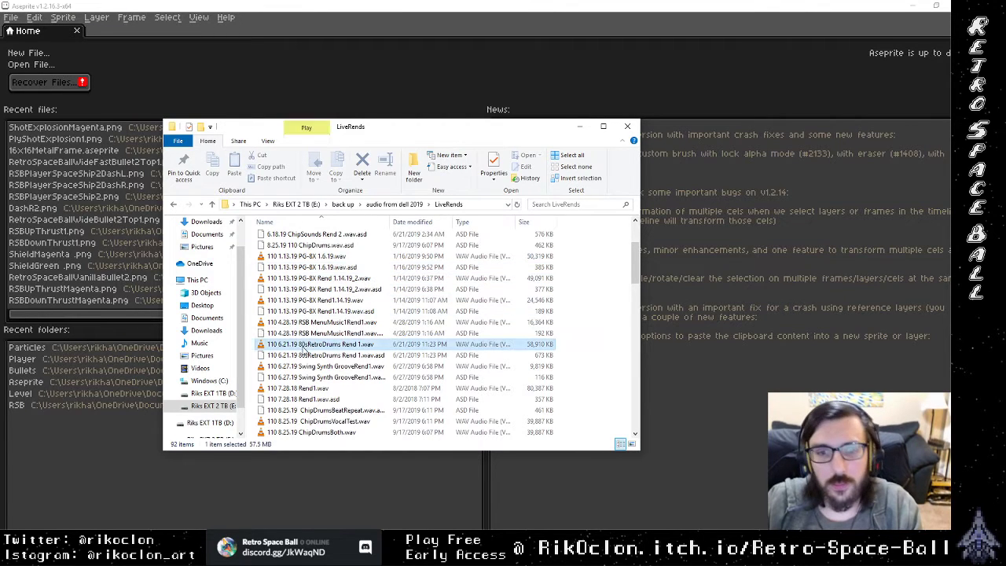
pyautogui.click(314, 278)
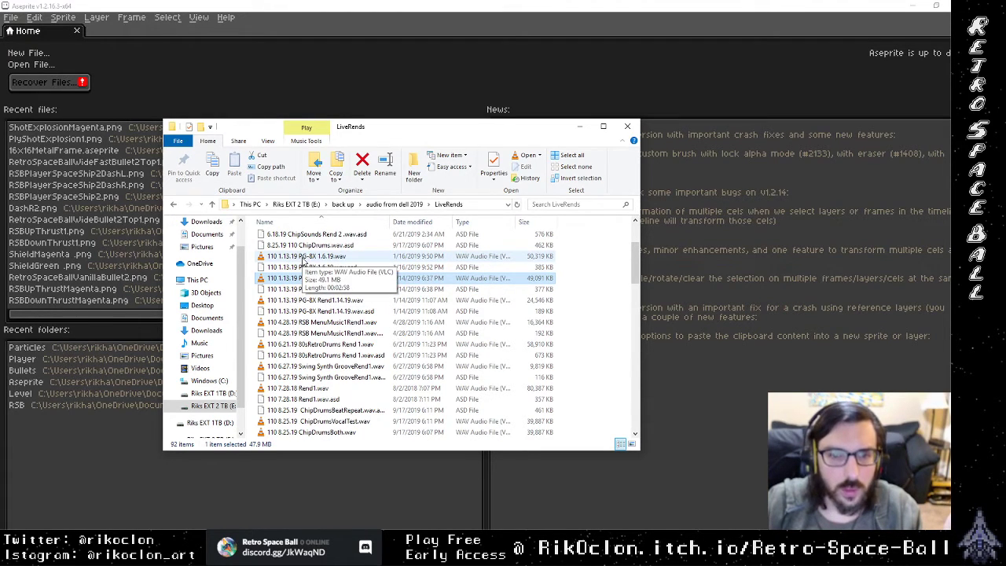
pyautogui.doubleClick(303, 261)
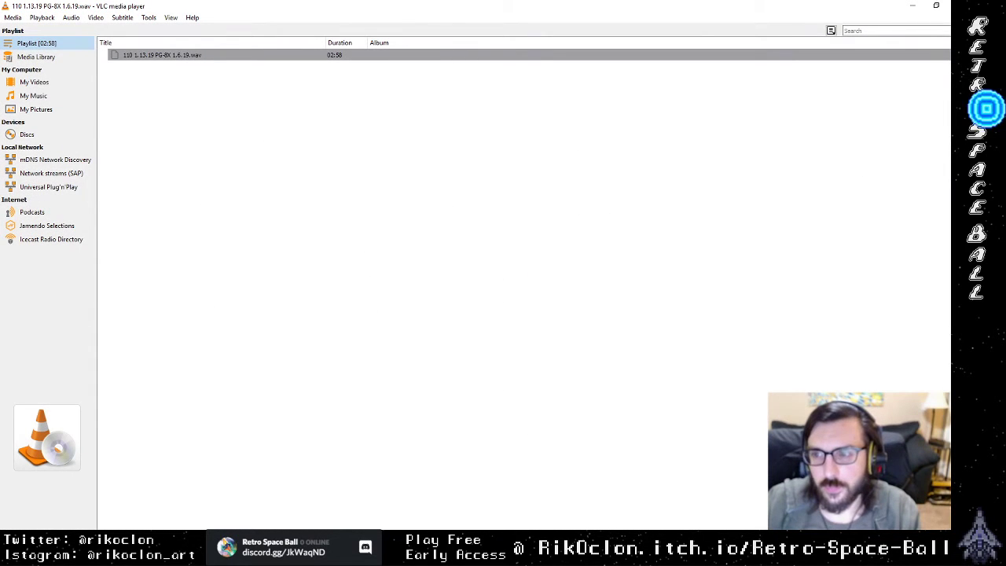
# Switch to OBS to check the audio mixer levels, minimize it, and return to the LiveRends folder.
pyautogui.hotkey('alt', 'Tab')
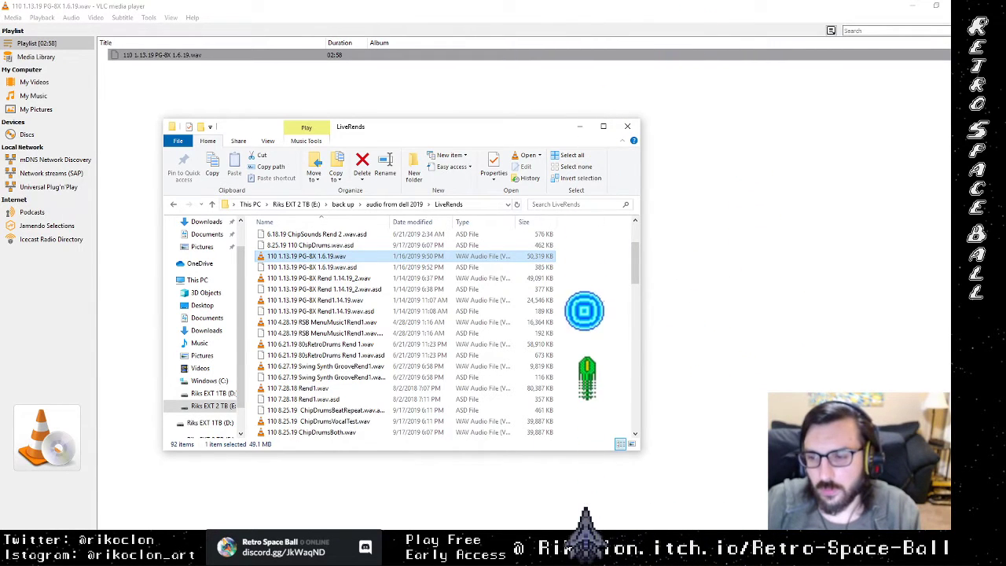
pyautogui.hotkey('alt', 'Tab')
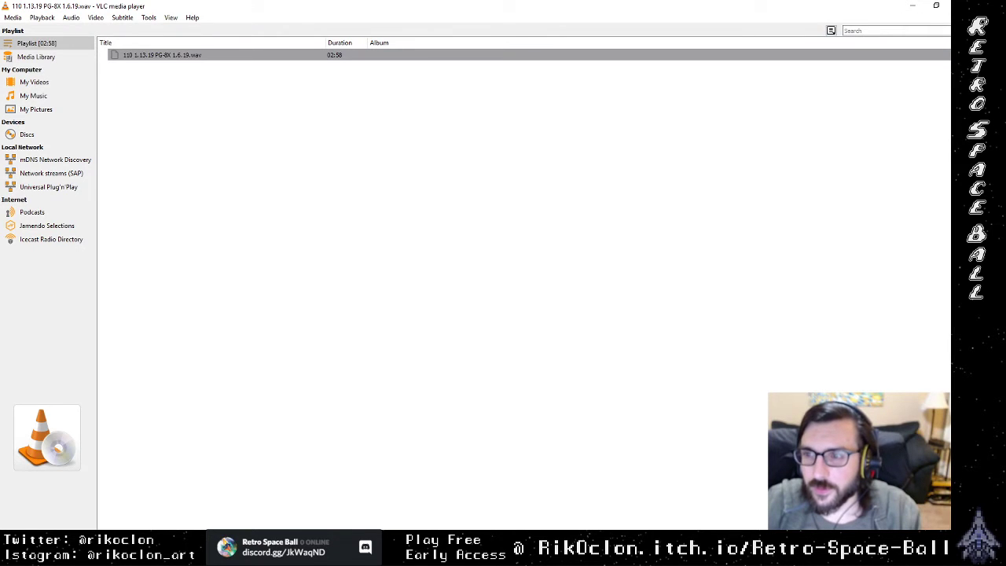
pyautogui.hotkey('alt', 'Tab')
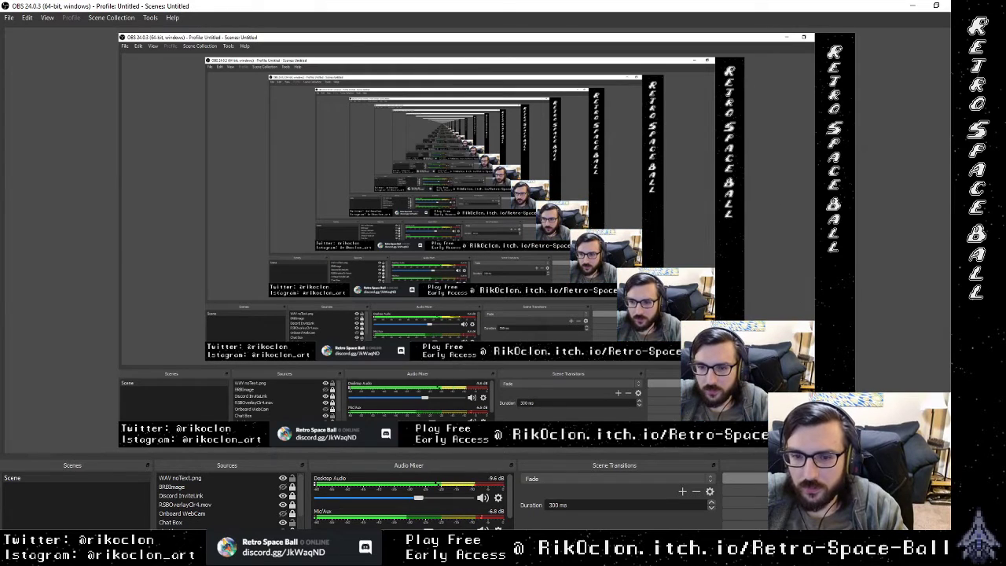
pyautogui.moveTo(989, 299)
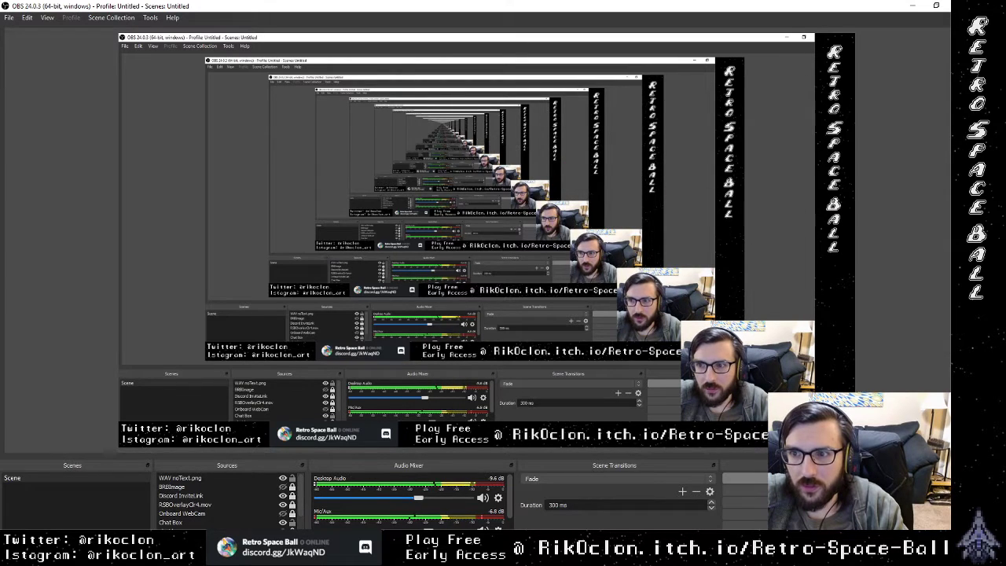
pyautogui.click(908, 8)
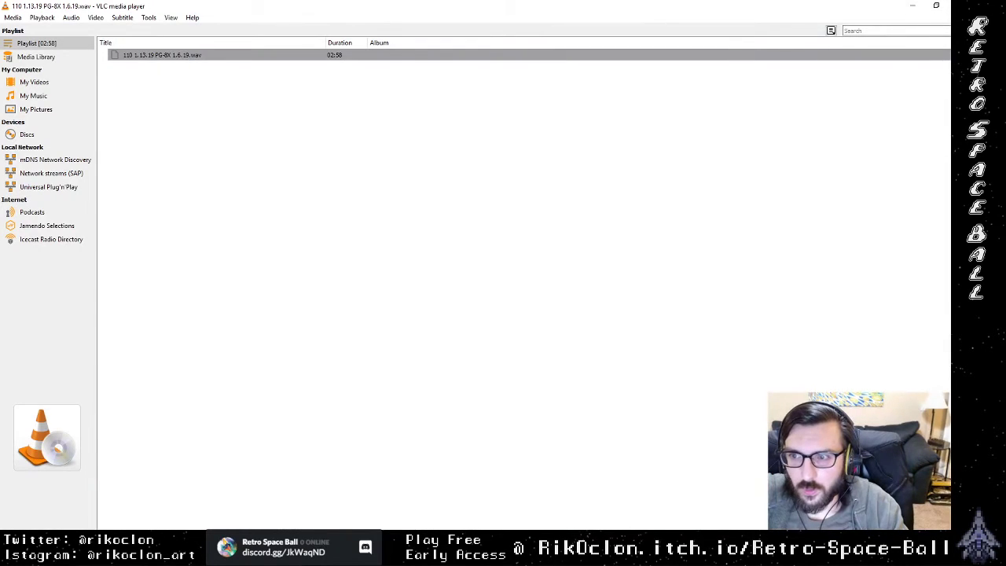
pyautogui.press('super+Tab')
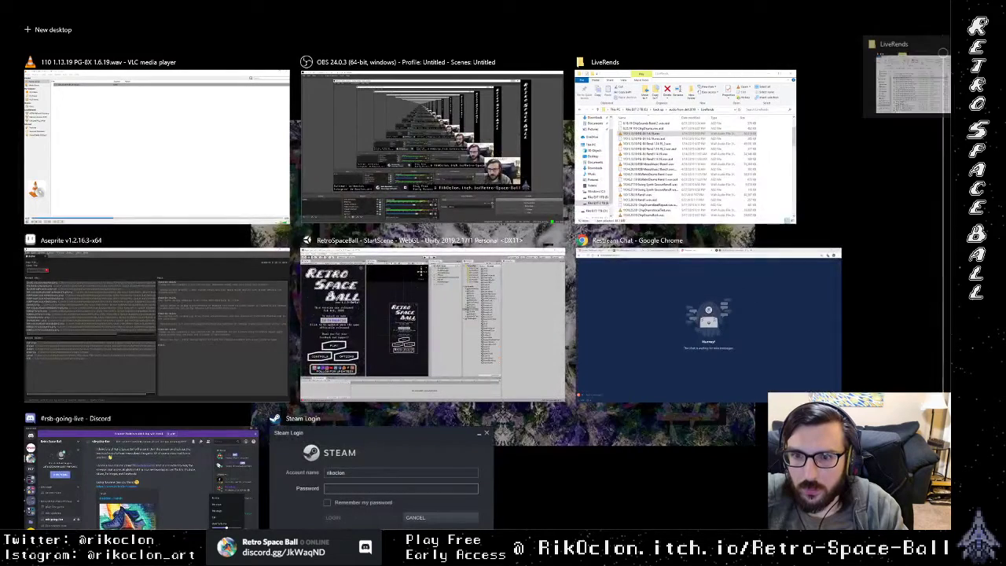
pyautogui.click(652, 142)
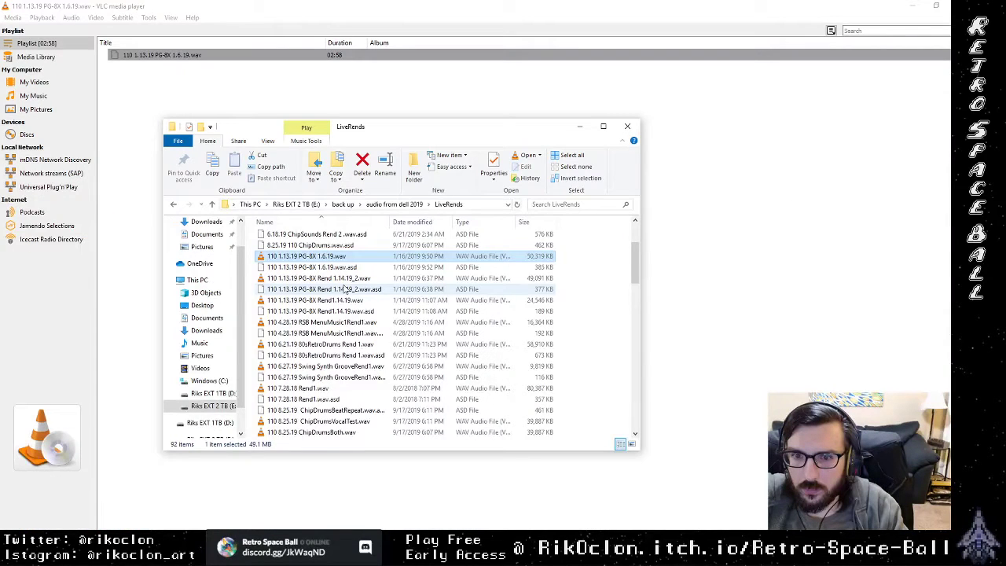
pyautogui.click(343, 279)
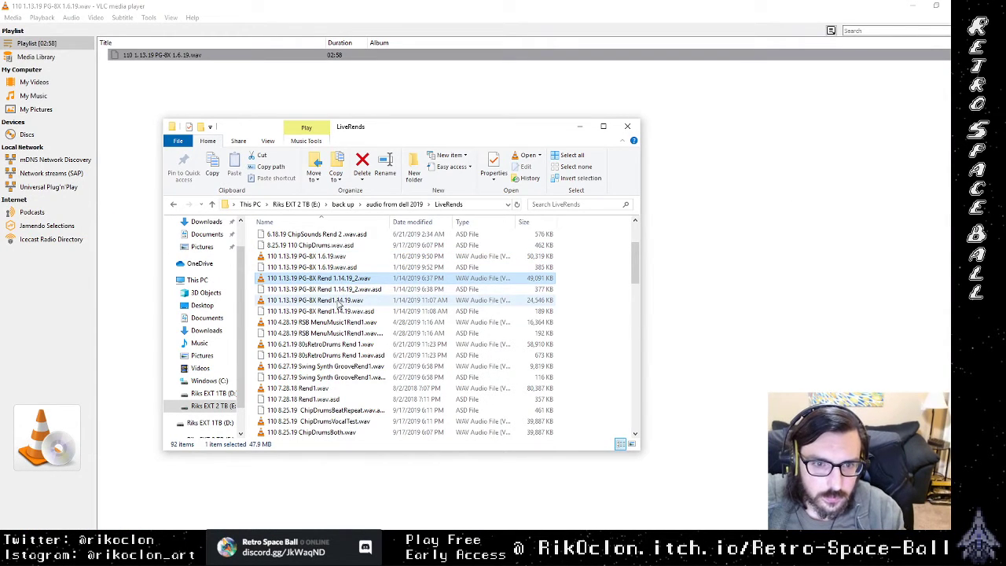
pyautogui.keyDown('ctrl'); pyautogui.click(338, 302); pyautogui.keyUp('ctrl')
pyautogui.keyDown('ctrl'); pyautogui.click(335, 322); pyautogui.keyUp('ctrl')
pyautogui.keyDown('ctrl'); pyautogui.click(335, 344); pyautogui.keyUp('ctrl')
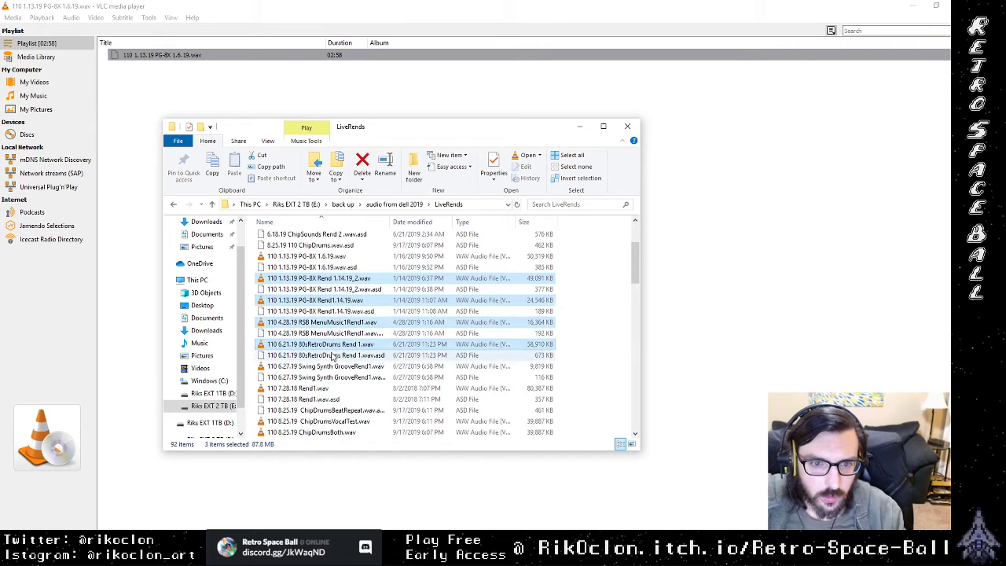
pyautogui.keyDown('ctrl'); pyautogui.click(329, 367); pyautogui.keyUp('ctrl')
pyautogui.keyDown('ctrl'); pyautogui.click(332, 389); pyautogui.keyUp('ctrl')
pyautogui.scroll(-5, 334, 388)
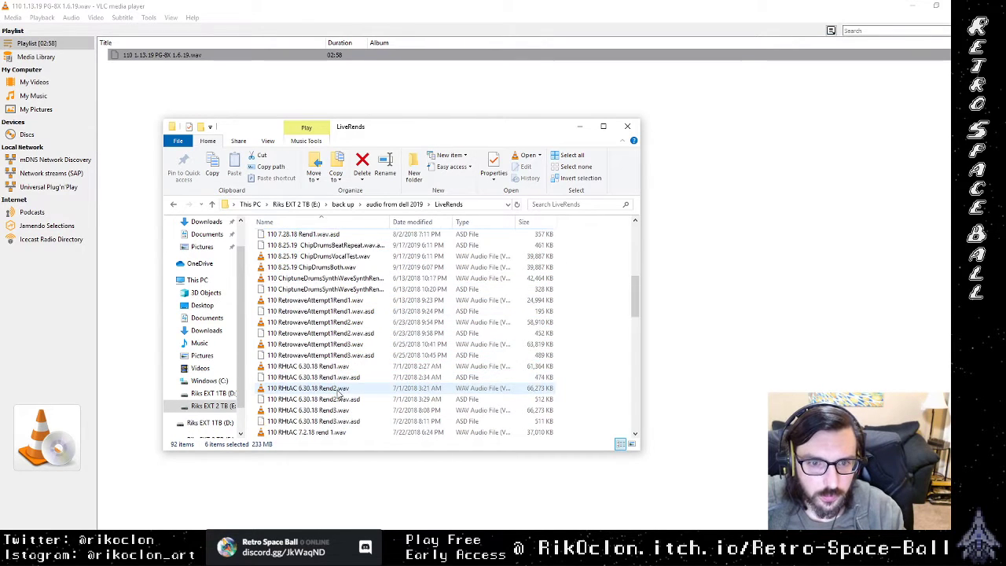
pyautogui.scroll(7, 333, 336)
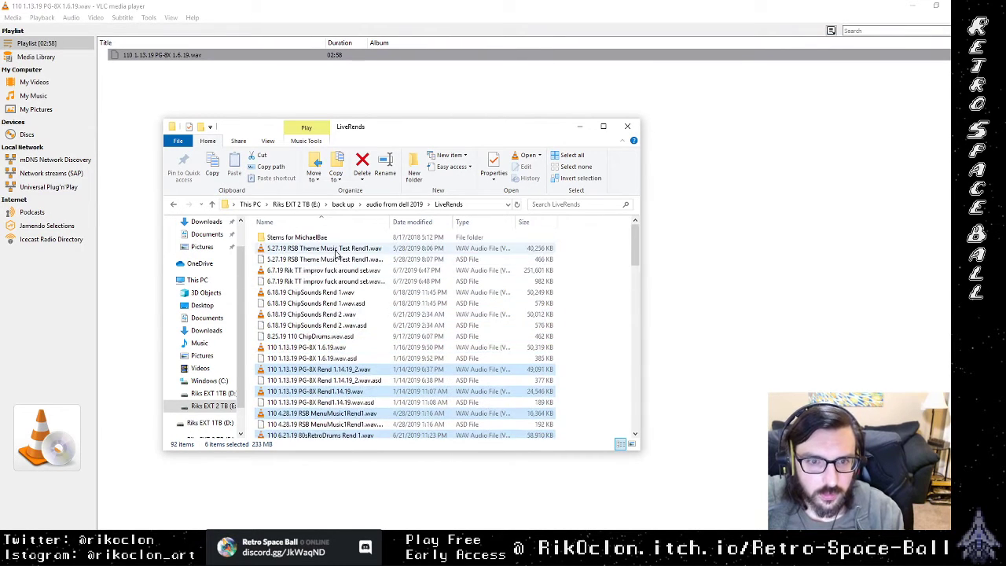
pyautogui.click(335, 260)
pyautogui.scroll(-4, 346, 272)
pyautogui.scroll(3, 350, 277)
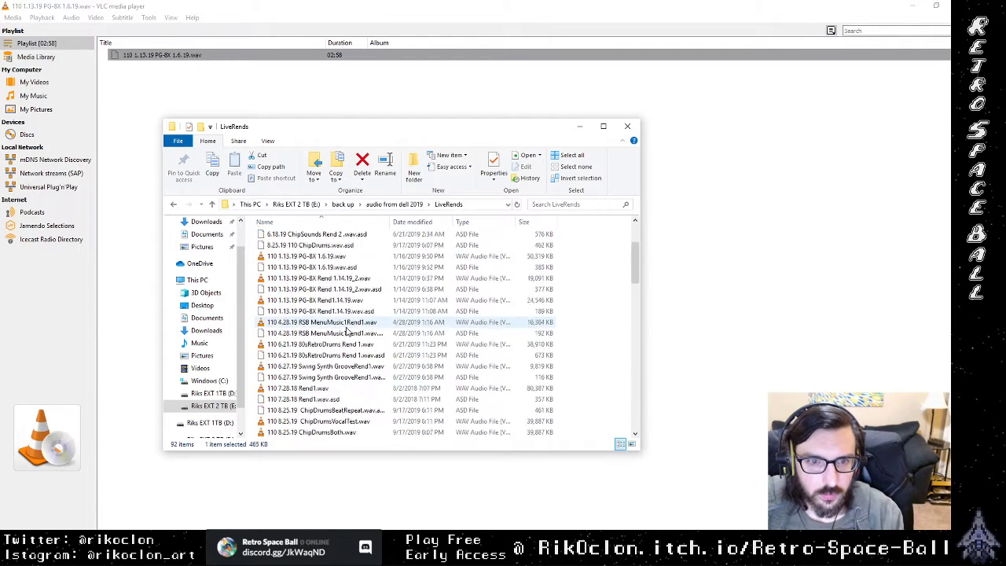
pyautogui.scroll(1, 350, 279)
# Add all files from 5.27.19 RSB Theme Music Test Rend1.wav through ShadeRunner.wav to the VLC playlist.
pyautogui.click(340, 248)
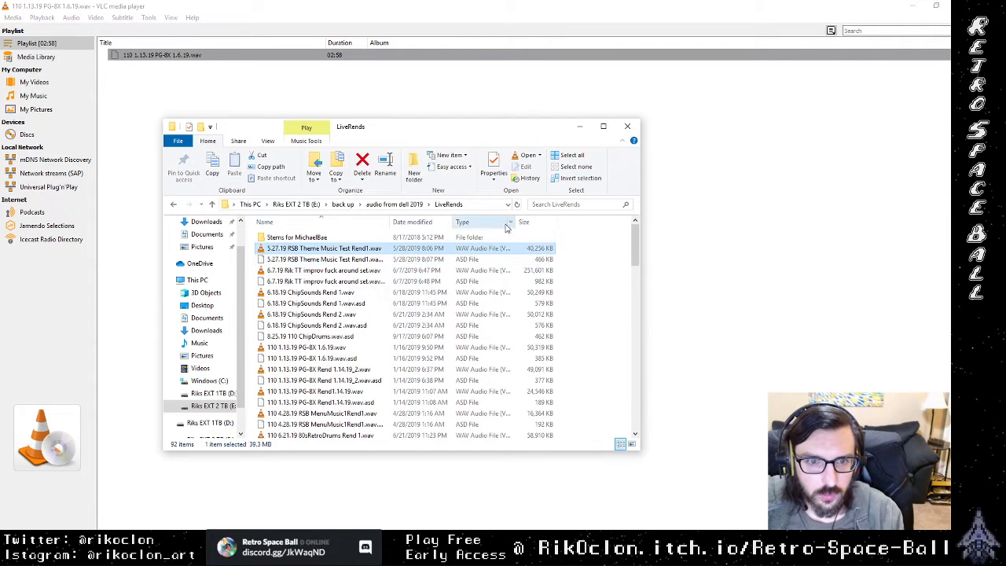
pyautogui.moveTo(634, 250); pyautogui.dragTo(656, 440)
pyautogui.keyDown('shift'); pyautogui.click(343, 423); pyautogui.keyUp('shift')
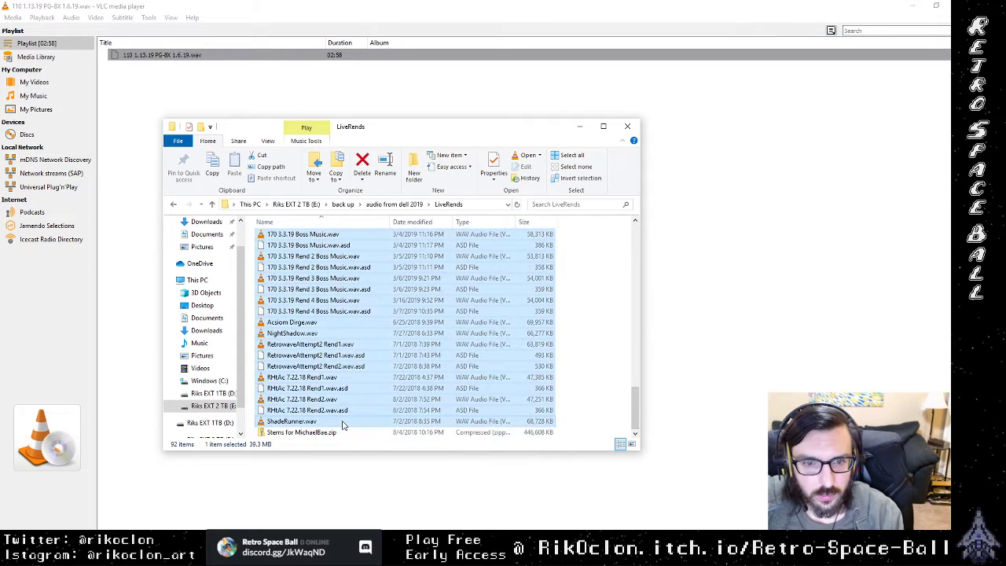
pyautogui.moveTo(354, 126); pyautogui.dragTo(480, 82)
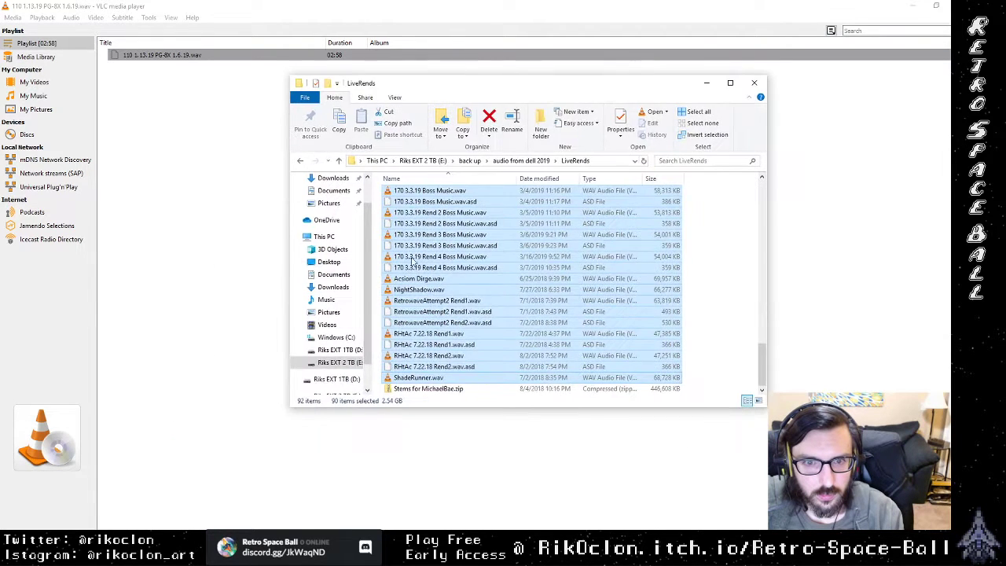
pyautogui.moveTo(428, 262); pyautogui.dragTo(179, 252)
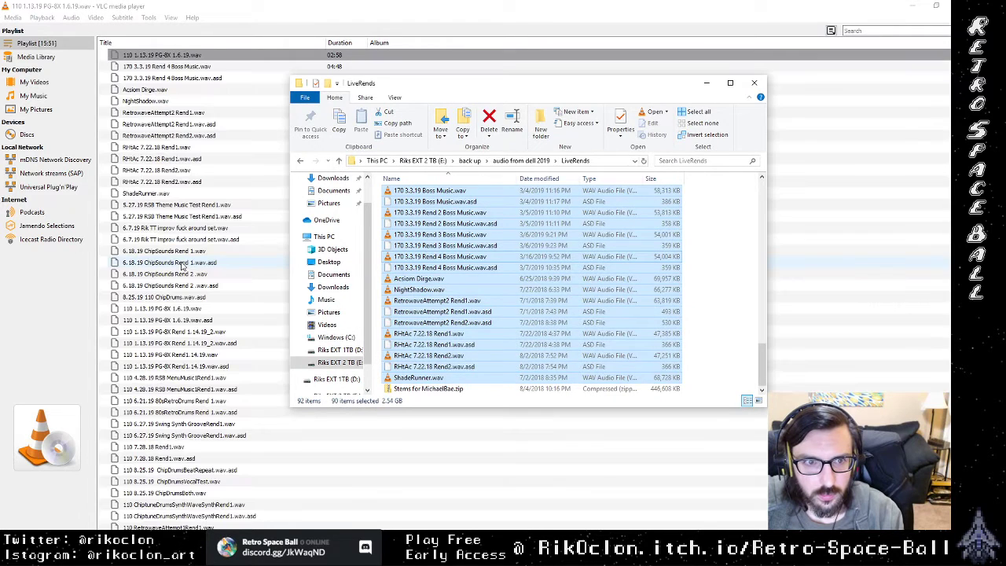
# Remove the .asd entries for 170 3.3.19 Rend 4 Boss Music, both RetrowaveAttempt2 renders and RHtAc 7.22.18 Rend1 from the playlist.
pyautogui.click(162, 66)
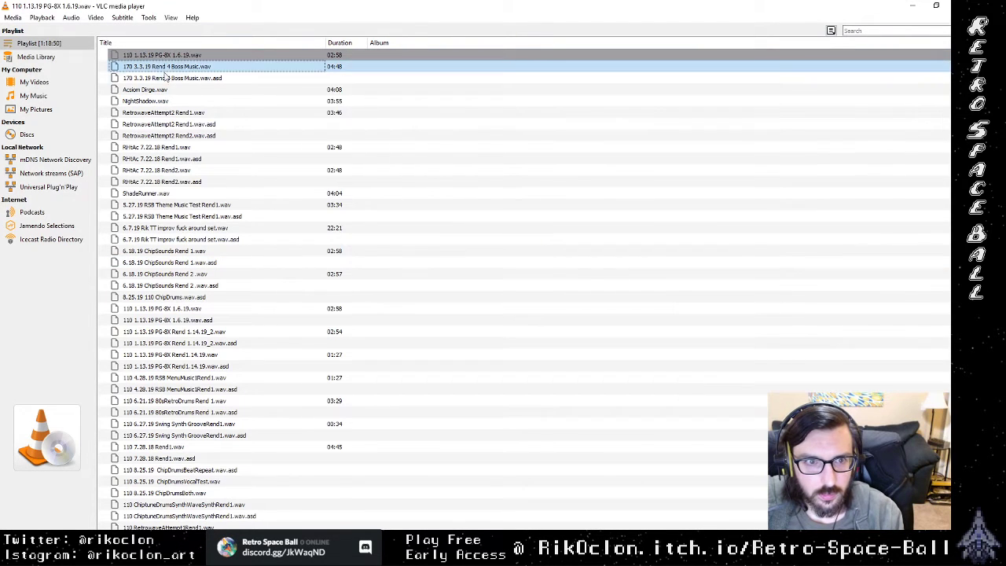
pyautogui.press('Down')
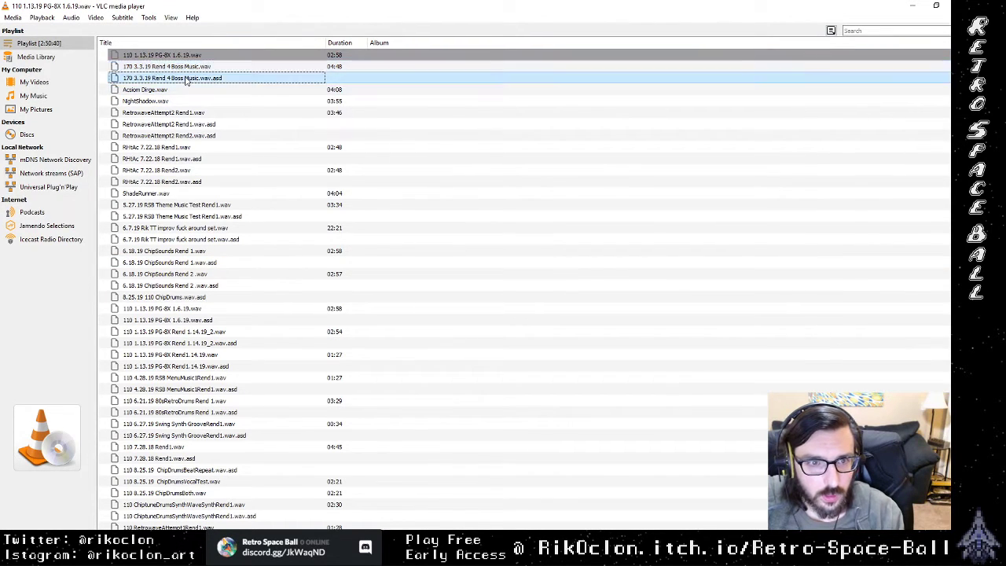
pyautogui.click(344, 79)
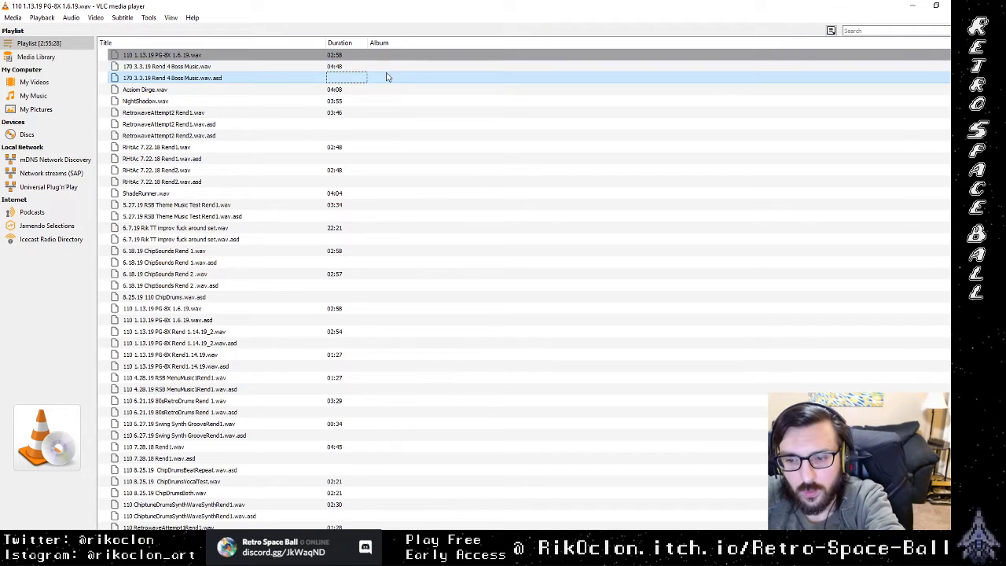
pyautogui.press('Delete')
pyautogui.click(346, 113)
pyautogui.press('Delete')
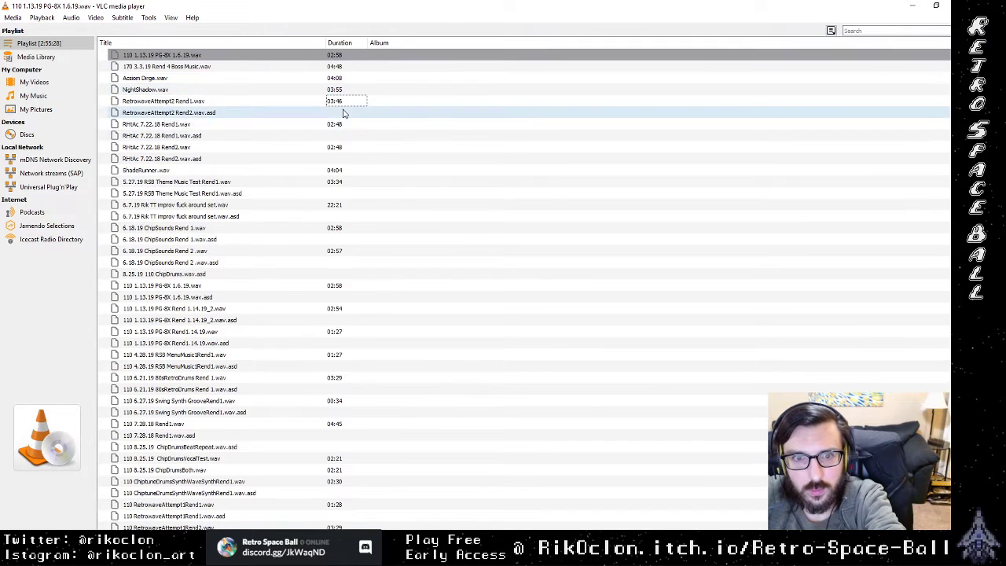
pyautogui.click(347, 114)
pyautogui.press('Delete')
pyautogui.click(345, 125)
pyautogui.press('Delete')
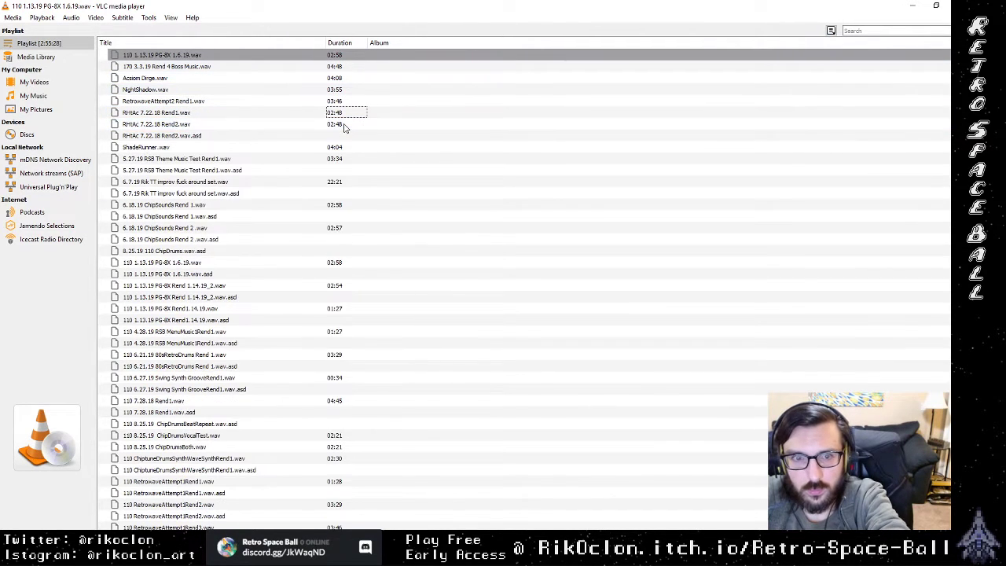
# Remove ShadeRunner.wav and the 5.27.19 RSB Theme Music Test Rend1 .wav and .asd entries from the playlist.
pyautogui.click(346, 125)
pyautogui.click(345, 126)
pyautogui.press('Delete')
pyautogui.click(345, 126)
pyautogui.press('Delete')
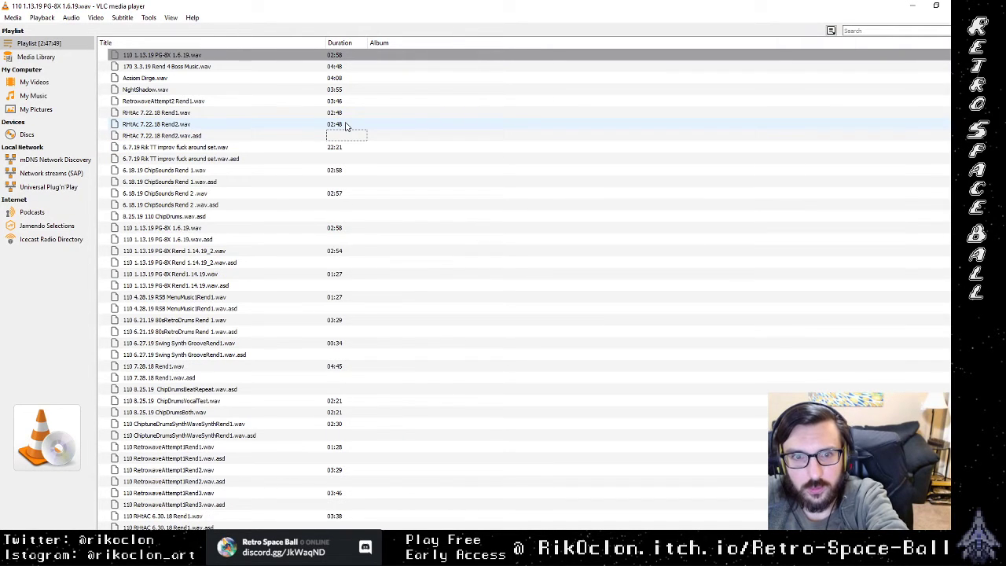
# Remove the .asd entries for the 6.7.19 improv set, both 6.18.19 ChipSounds renders and 8.25.19 110 ChipDrums from the playlist.
pyautogui.press('Down')
pyautogui.press('Down')
pyautogui.press('Delete')
pyautogui.press('Down')
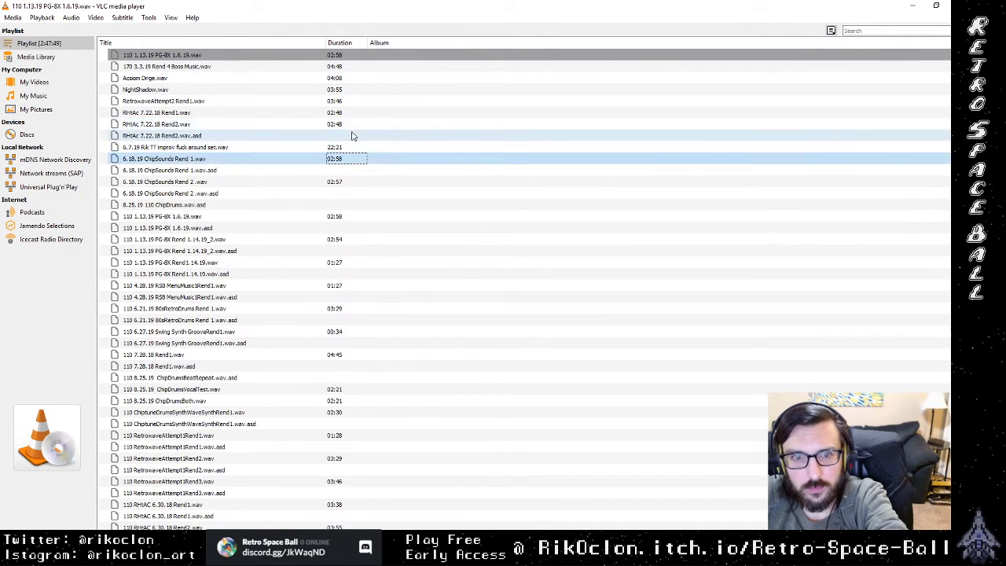
pyautogui.press('Delete')
pyautogui.press('Down')
pyautogui.press('Delete')
pyautogui.press('Delete')
pyautogui.press('Down')
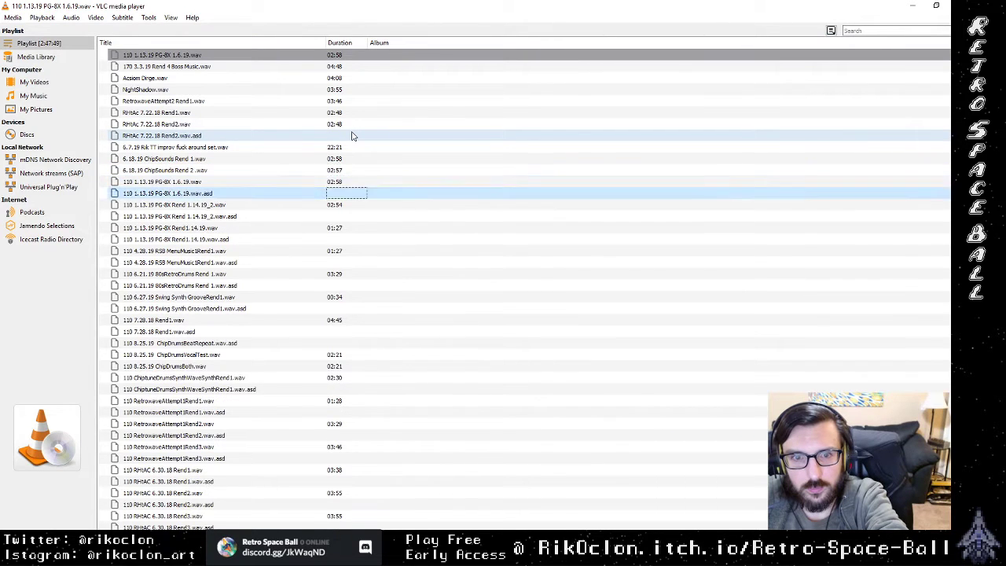
# Remove the .asd entries for the three 110 1.13.19 PG-8X tracks from the playlist.
pyautogui.press('Delete')
pyautogui.press('Down')
pyautogui.press('Delete')
pyautogui.press('Down')
pyautogui.press('Delete')
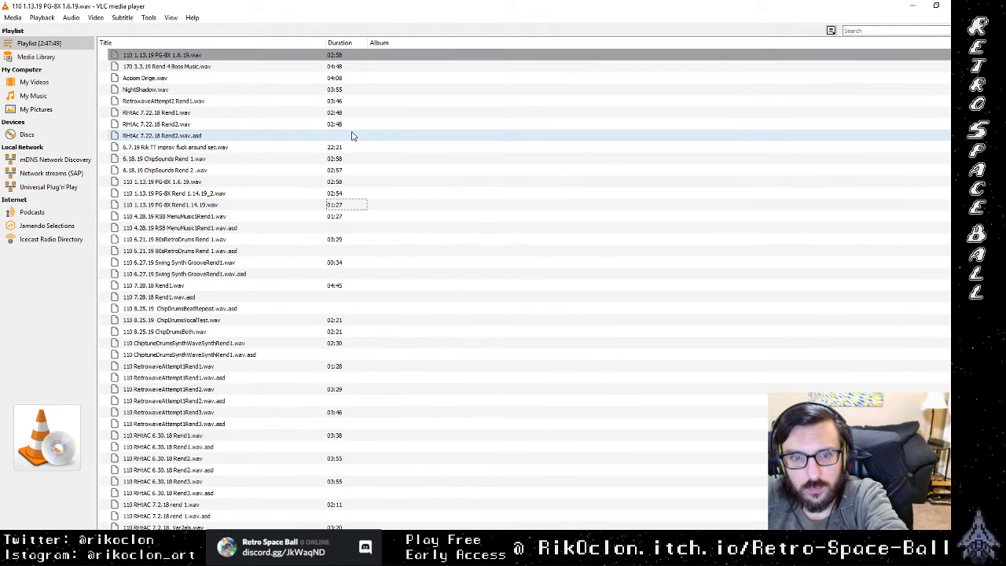
# Remove the .asd entries for 110 4.28.19 RSB MenuMusic1Rend1 and 110 6.21.19 80sRetroDrums Rend 1 from the playlist.
pyautogui.press('Down')
pyautogui.press('Delete')
pyautogui.press('Down')
pyautogui.press('Delete')
pyautogui.press('Down')
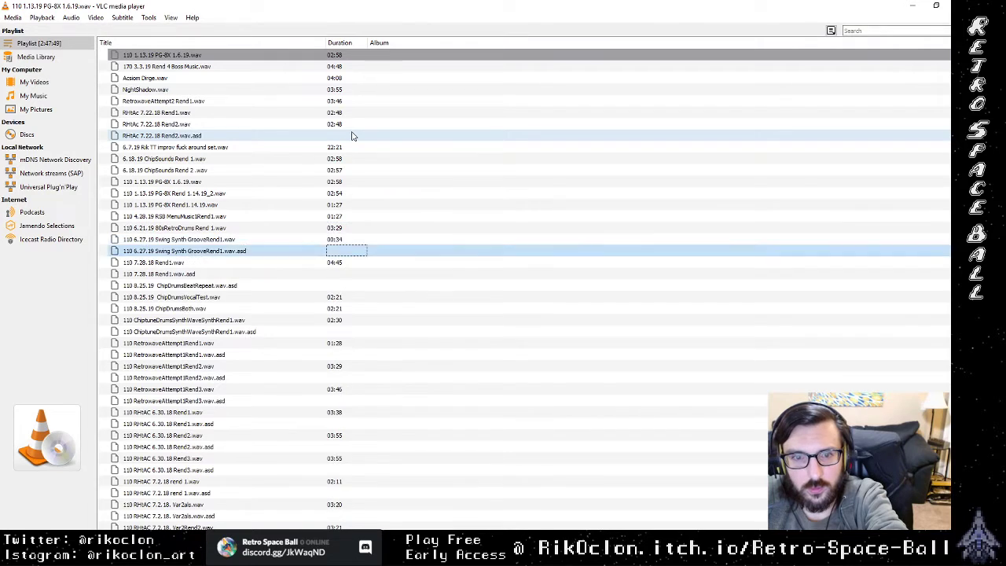
# Remove the .asd entries for 110 6.27.19 Swing Synth GrooveRend1, 110 7.28.18 Rend1 and 110 8.25.19 ChipDrumsBeatRepeat from the playlist.
pyautogui.press('Delete')
pyautogui.press('Down')
pyautogui.press('Delete')
pyautogui.press('Delete')
pyautogui.press('Down')
pyautogui.press('Down')
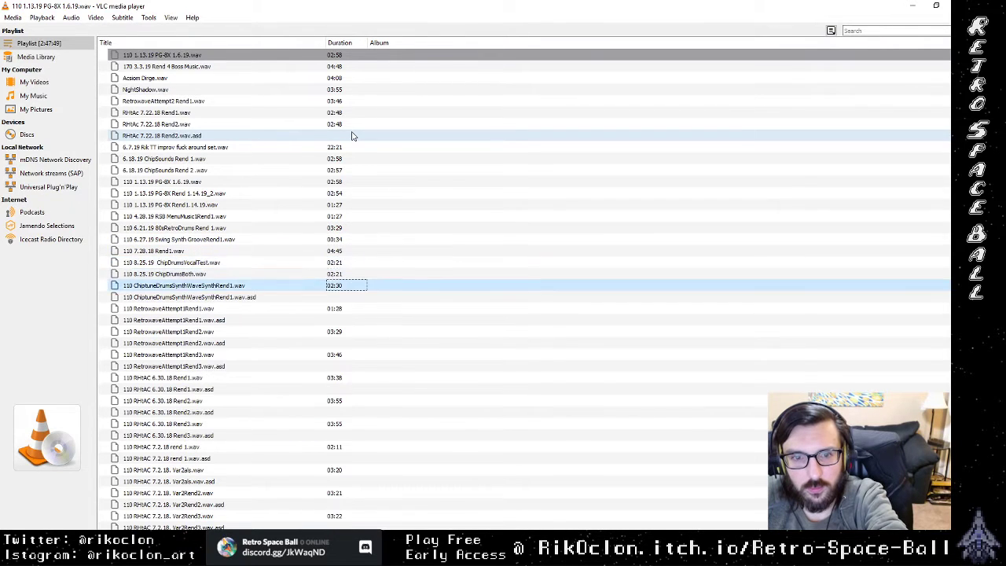
# Remove the .asd entries for 110 ChiptuneDrumsSynthWaveSynthRend1 and 110 RetrowaveAttempt1Rend1 from the playlist.
pyautogui.press('Delete')
pyautogui.press('Down')
pyautogui.press('Down')
pyautogui.press('Delete')
pyautogui.press('Down')
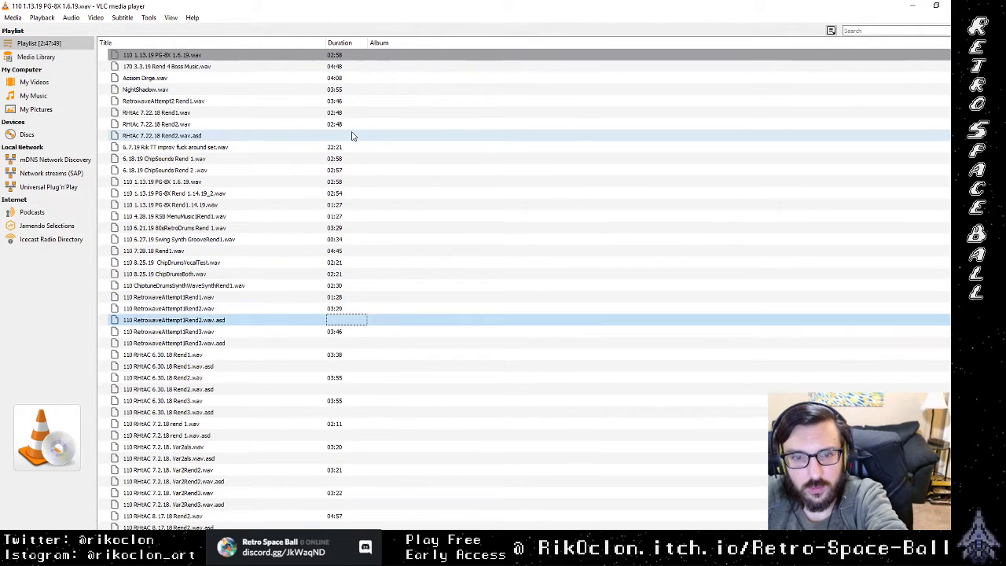
# Remove the .asd entries for 110 RetrowaveAttempt1Rend2 and 110 RetrowaveAttempt1Rend3 from the playlist.
pyautogui.press('Delete')
pyautogui.press('Down')
pyautogui.press('Delete')
# Remove the .asd entries for 110 RHtAC 6.30.18 Rend1, Rend2 and Rend3 from the playlist.
pyautogui.press('Down')
pyautogui.press('Delete')
pyautogui.press('Down')
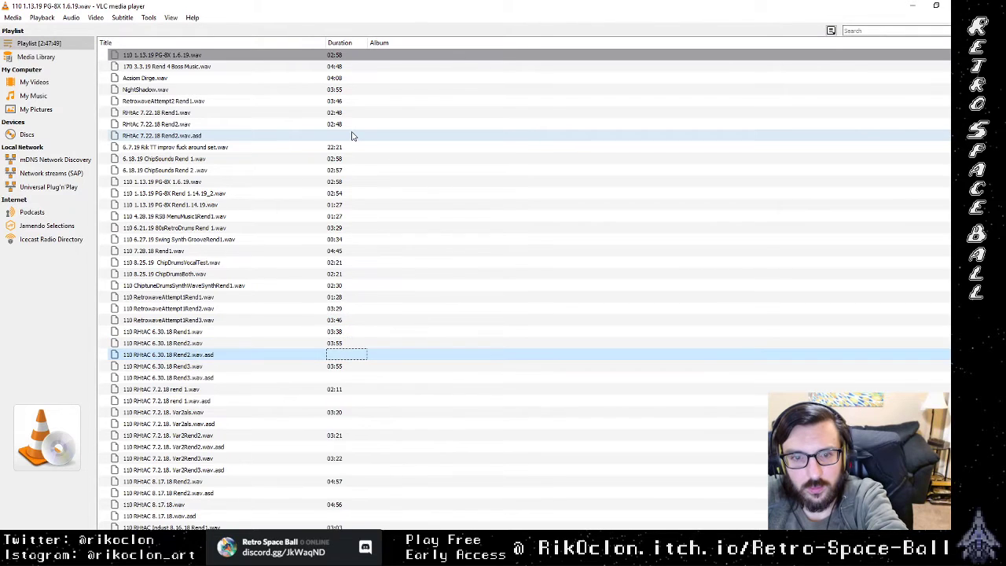
pyautogui.press('Delete')
pyautogui.press('Down')
pyautogui.press('Delete')
# Remove the .asd entries for the four 110 RHtAC 7.2.18 tracks, from rend 1 through Var2Rend3, from the playlist.
pyautogui.press('Down')
pyautogui.press('Delete')
pyautogui.press('Down')
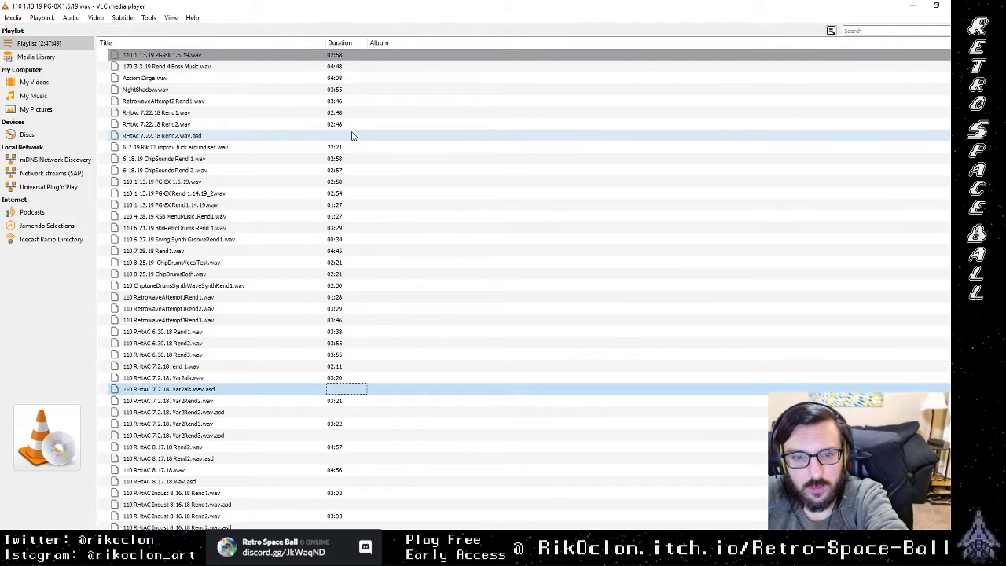
pyautogui.press('Delete')
pyautogui.press('Down')
pyautogui.press('Down')
pyautogui.press('Delete')
pyautogui.press('Down')
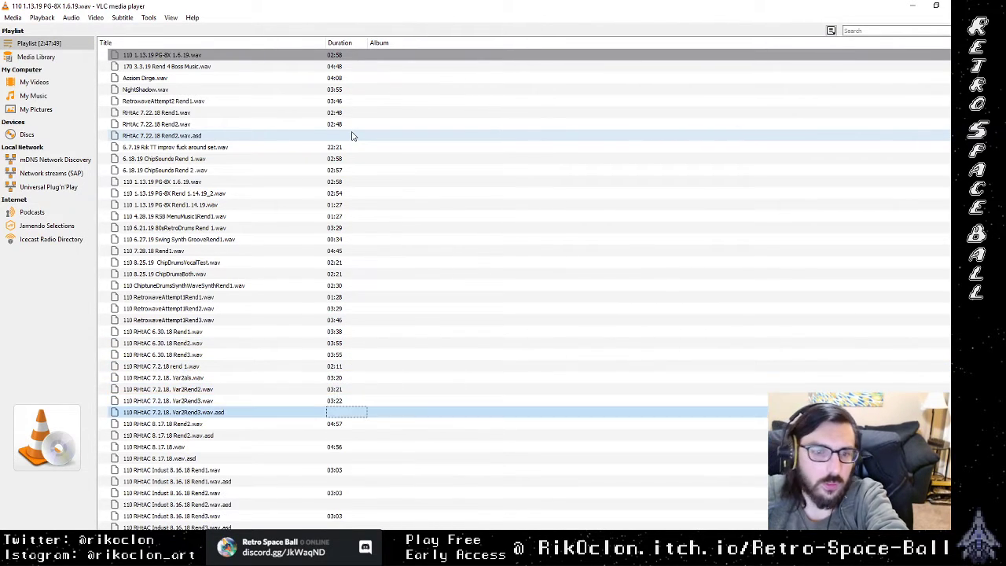
pyautogui.press('Delete')
# Remove the .asd entries for 110 RHtAC 8.17.18 Rend2 and 110 RHtAC 8.17.18 from the playlist.
pyautogui.press('Down')
pyautogui.press('Delete')
pyautogui.press('Down')
pyautogui.press('Delete')
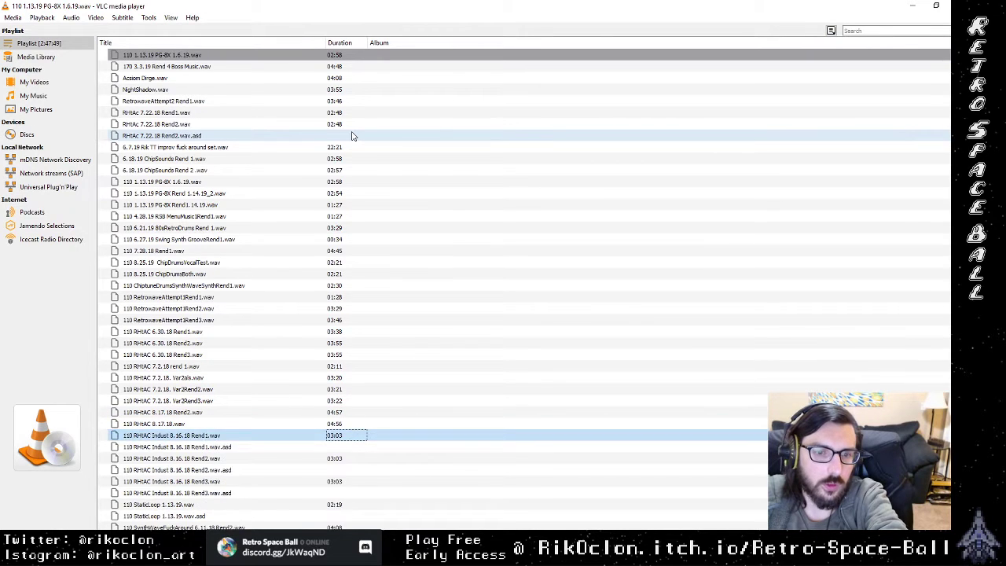
# Remove the .asd entries for 110 RHtAC Indust 8.16.18 Rend1, Rend2 and Rend3 from the playlist.
pyautogui.press('Down')
pyautogui.press('Delete')
pyautogui.press('Down')
pyautogui.press('Down')
pyautogui.press('Delete')
pyautogui.press('Down')
pyautogui.press('Delete')
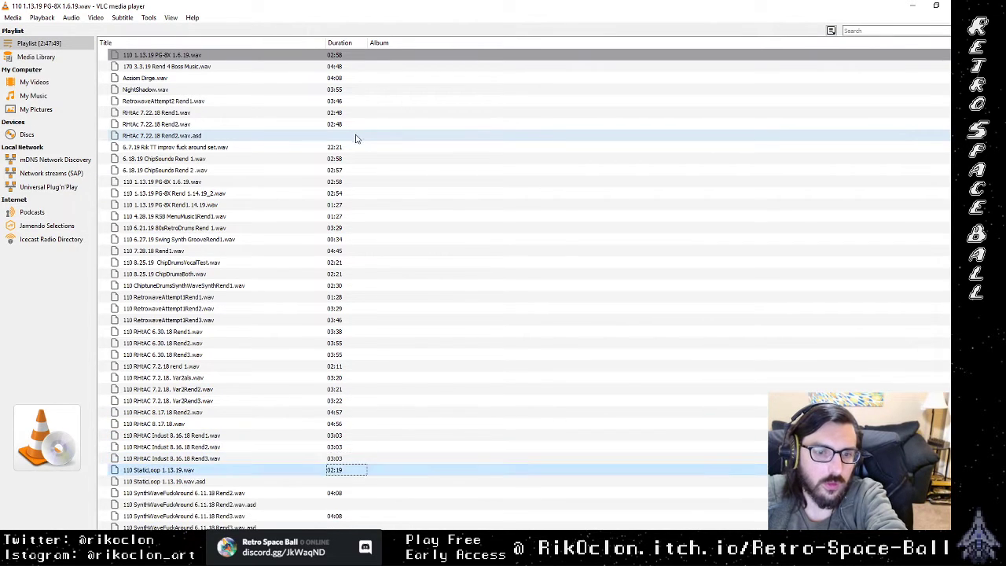
# Remove the .asd entries for 110 StaticLoop 1.13.19 and the 110 SynthWave 6.11.18 Rend2 to Rend5 tracks from the playlist.
pyautogui.press('Down')
pyautogui.press('Delete')
pyautogui.press('Down')
pyautogui.press('Delete')
pyautogui.press('Down')
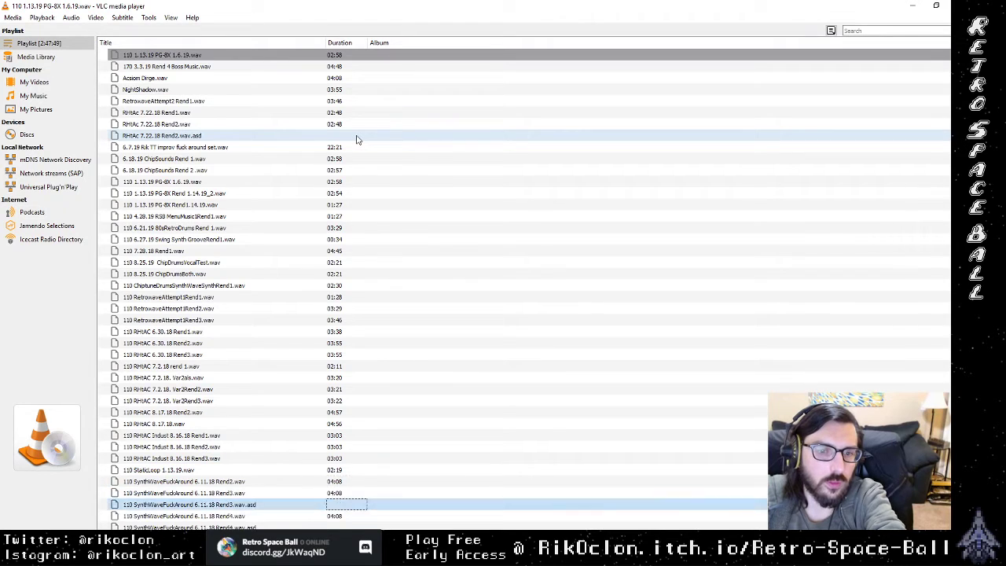
pyautogui.press('Delete')
pyautogui.press('Down')
pyautogui.press('Delete')
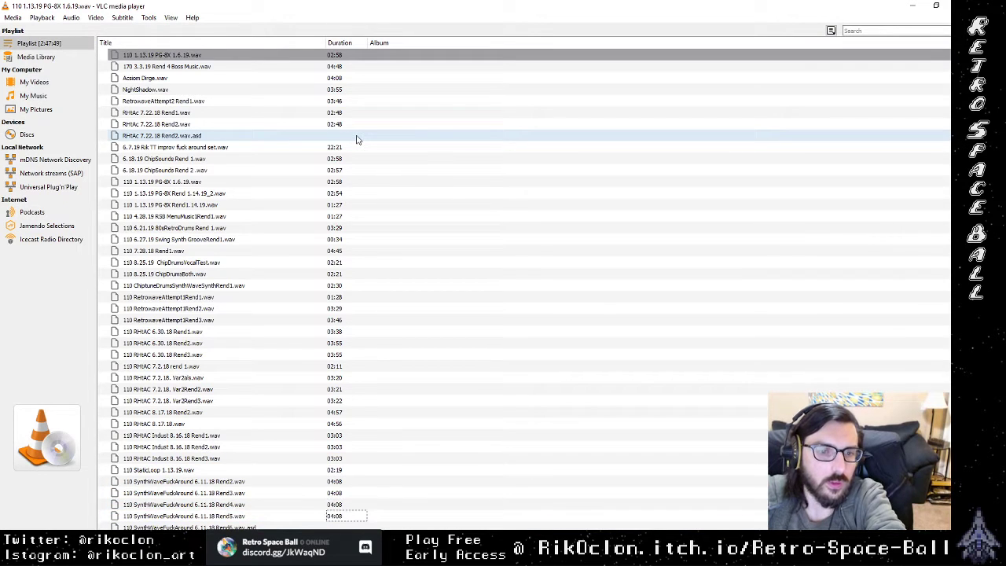
pyautogui.press('Down')
pyautogui.press('Delete')
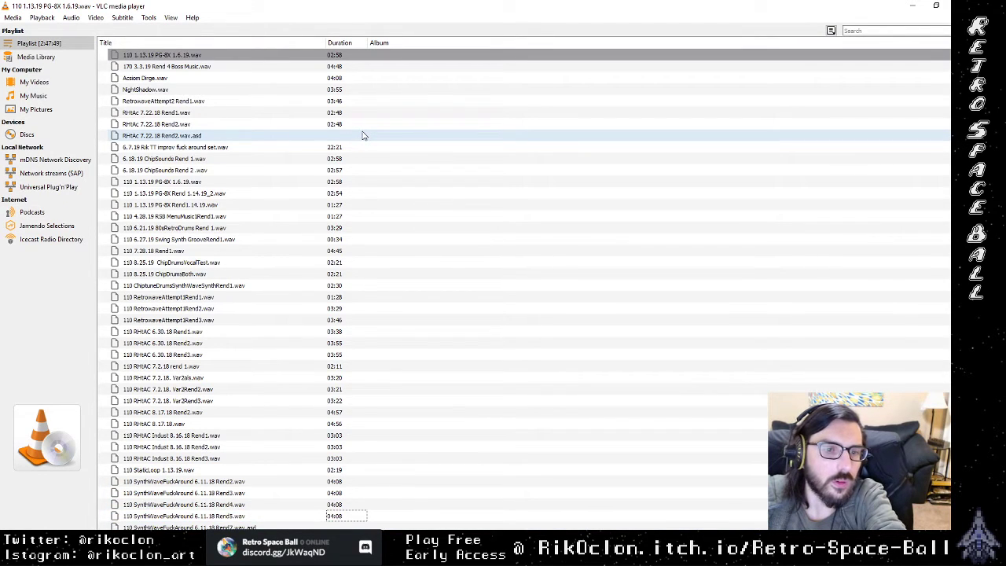
pyautogui.press('Down')
pyautogui.press('Delete')
# Remove the .asd entries for 170 3.3.19 Boss Music, Rend 2 Boss Music and Rend 3 Boss Music from the playlist.
pyautogui.press('Down')
pyautogui.press('Down')
pyautogui.press('Down')
pyautogui.press('Down')
pyautogui.press('Down')
pyautogui.press('Down')
pyautogui.press('Down')
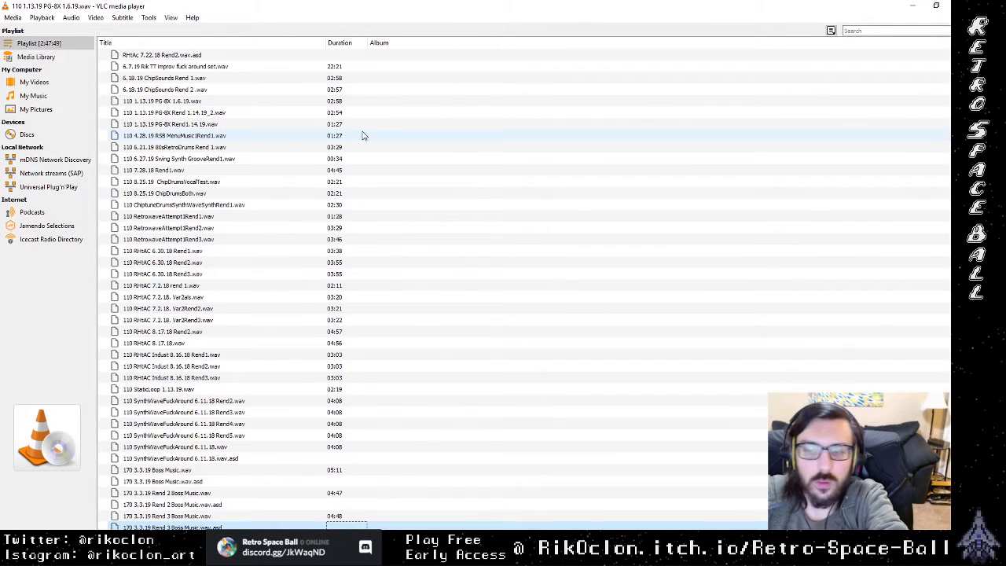
pyautogui.press('Delete')
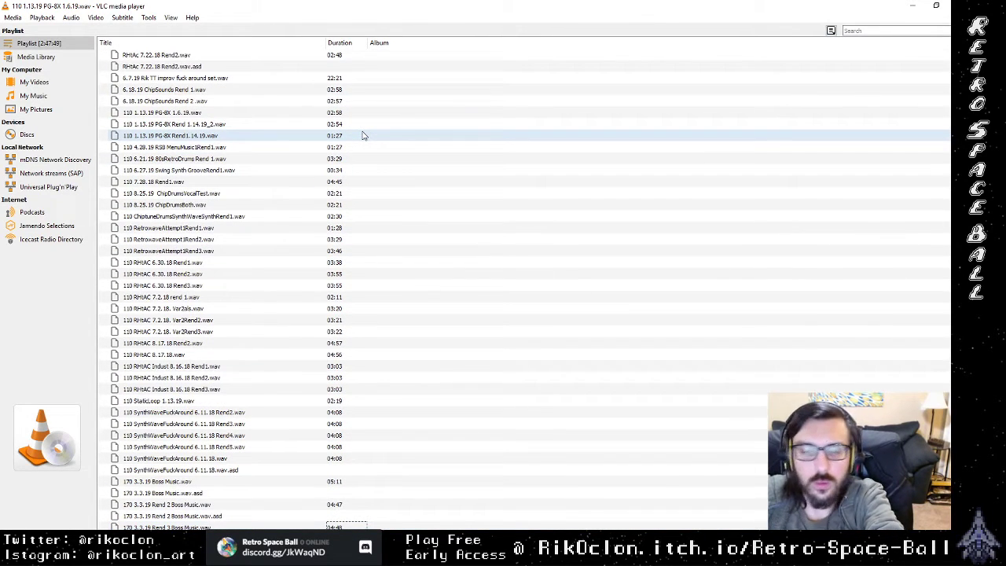
pyautogui.press('Up')
pyautogui.press('Delete')
pyautogui.press('Up')
pyautogui.press('Delete')
# Remove the .asd entries for the unnumbered 110 SynthWave 6.11.18 track and RHtAc 7.22.18 Rend2 from the playlist.
pyautogui.press('Up')
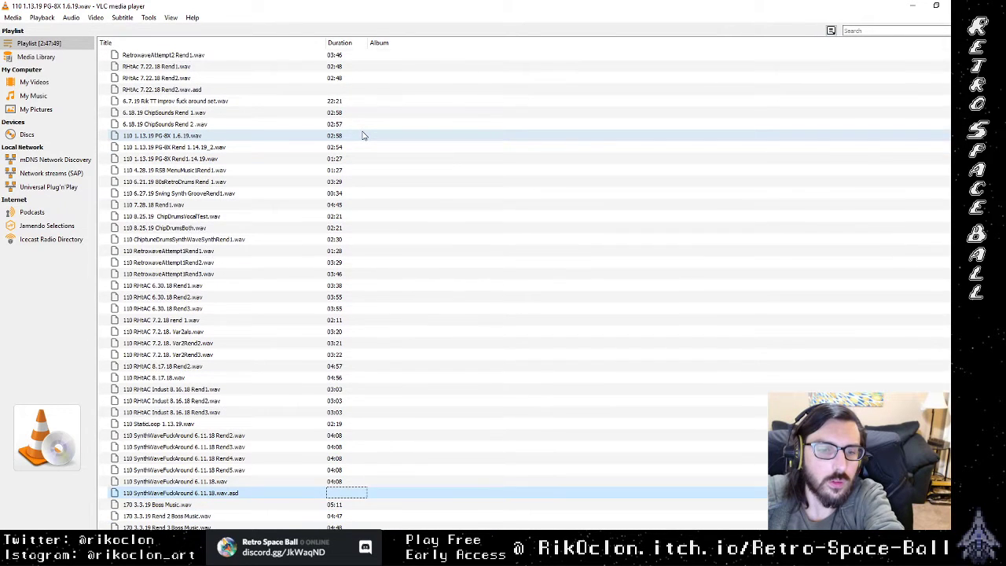
pyautogui.press('Delete')
pyautogui.scroll(1, 318, 76)
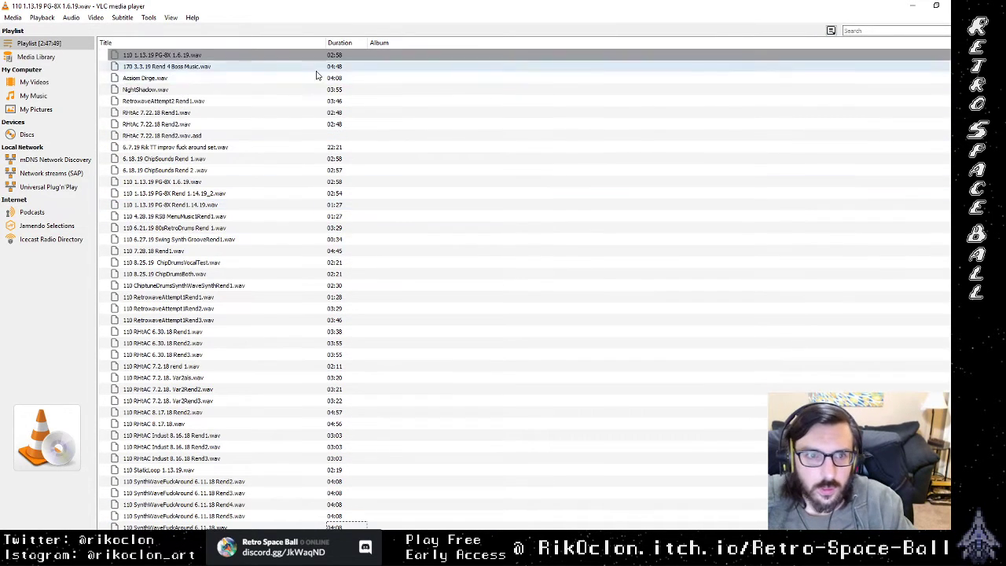
pyautogui.click(326, 138)
pyautogui.press('Delete')
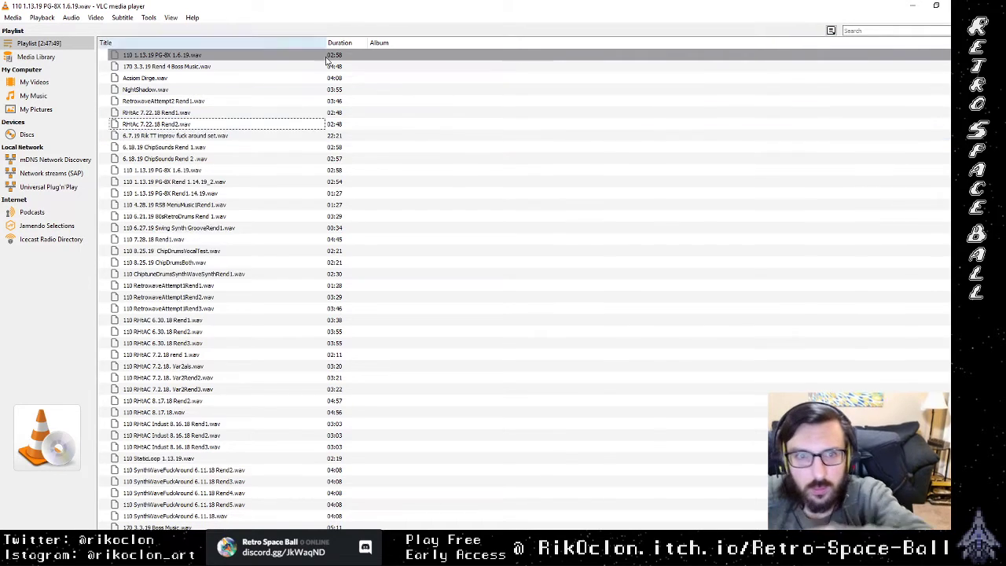
# Play 170 3.3.19 Rend 4 Boss Music, and minimize the player and the LiveRends folder window to switch to Aseprite.
pyautogui.doubleClick(307, 66)
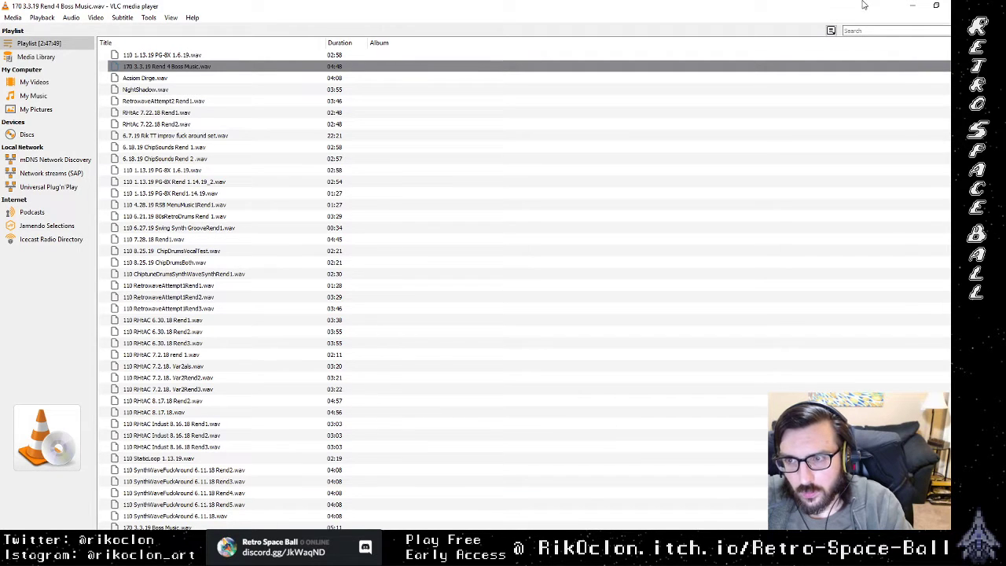
pyautogui.click(912, 5)
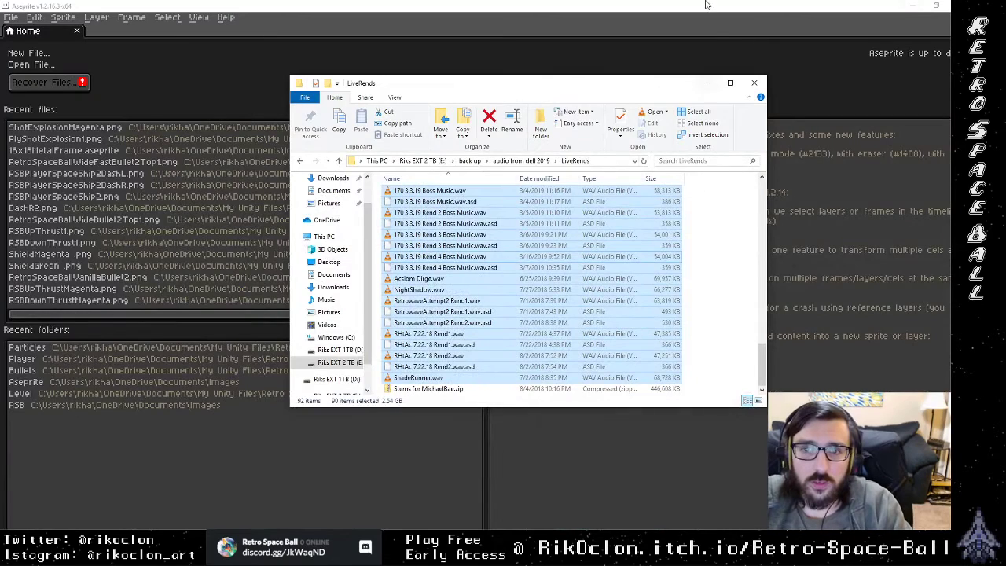
pyautogui.click(706, 82)
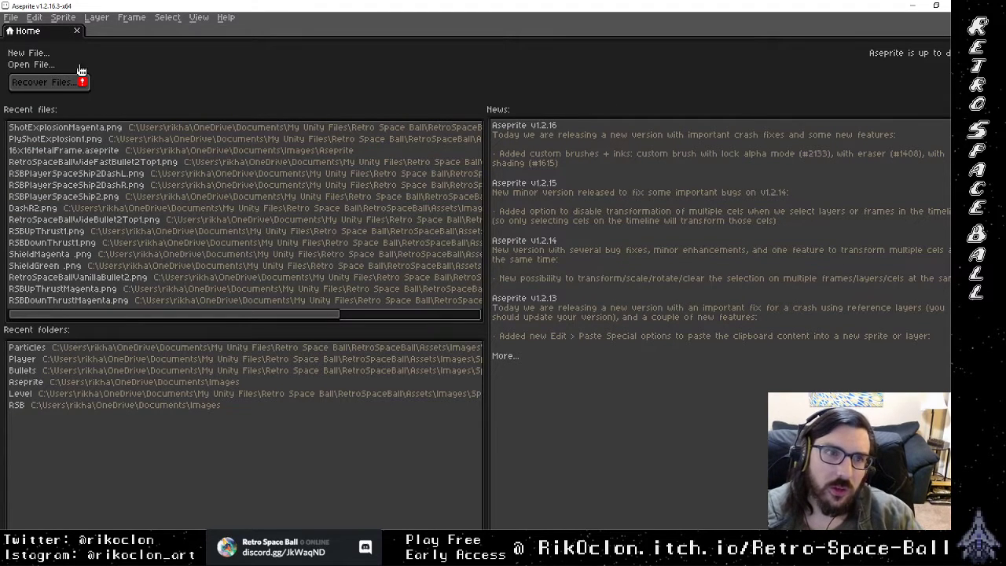
# Create a new 512 × 512 grayscale sprite with a transparent background.
pyautogui.click(11, 17)
pyautogui.click(27, 35)
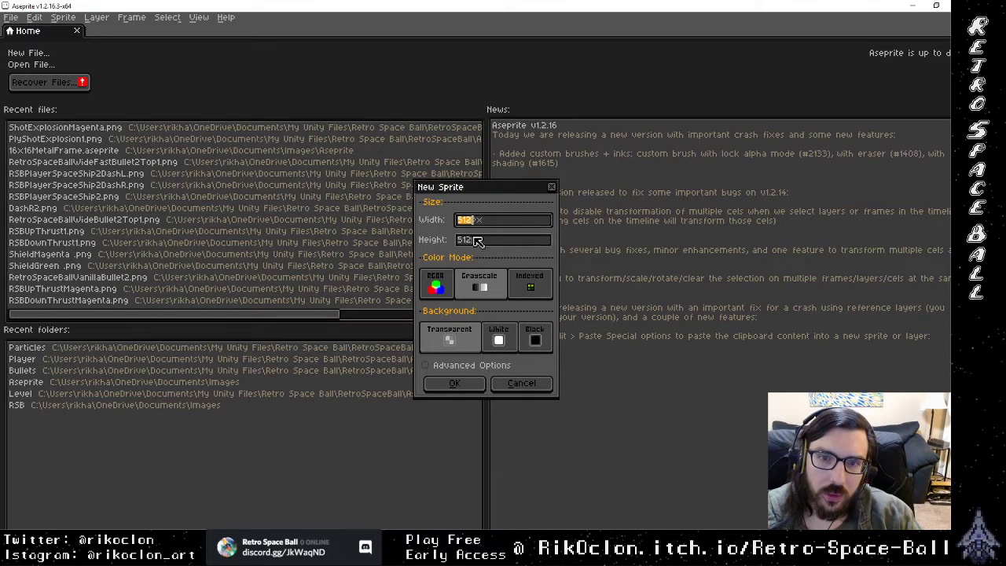
pyautogui.click(454, 384)
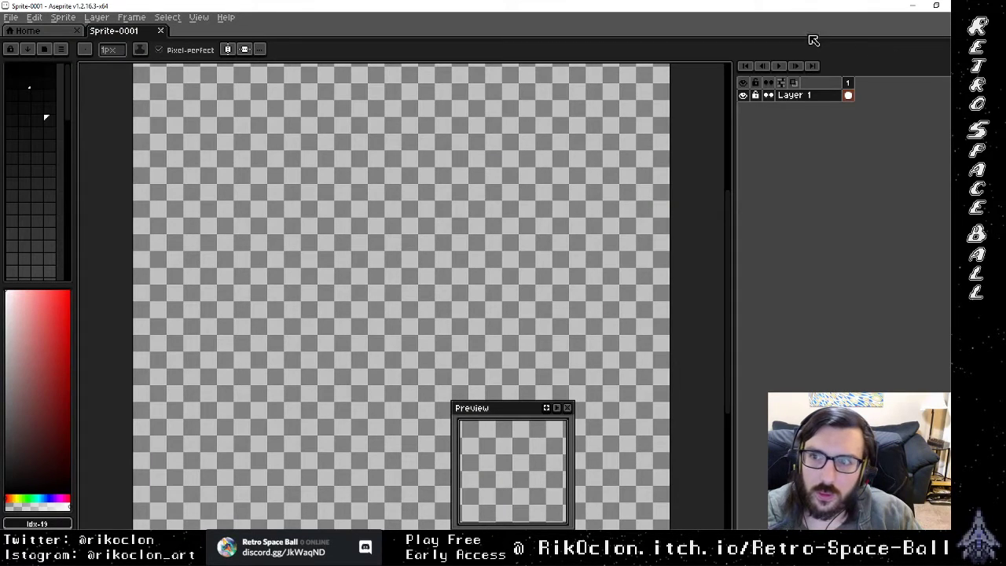
# Open SpaceShip32bit.png from the Player folder inside Sprites.
pyautogui.click(11, 17)
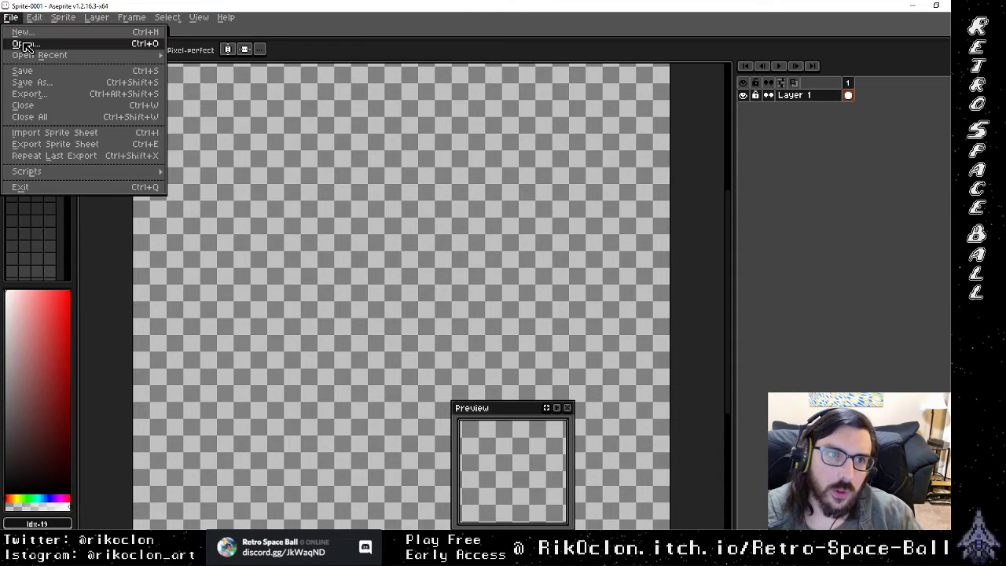
pyautogui.click(24, 44)
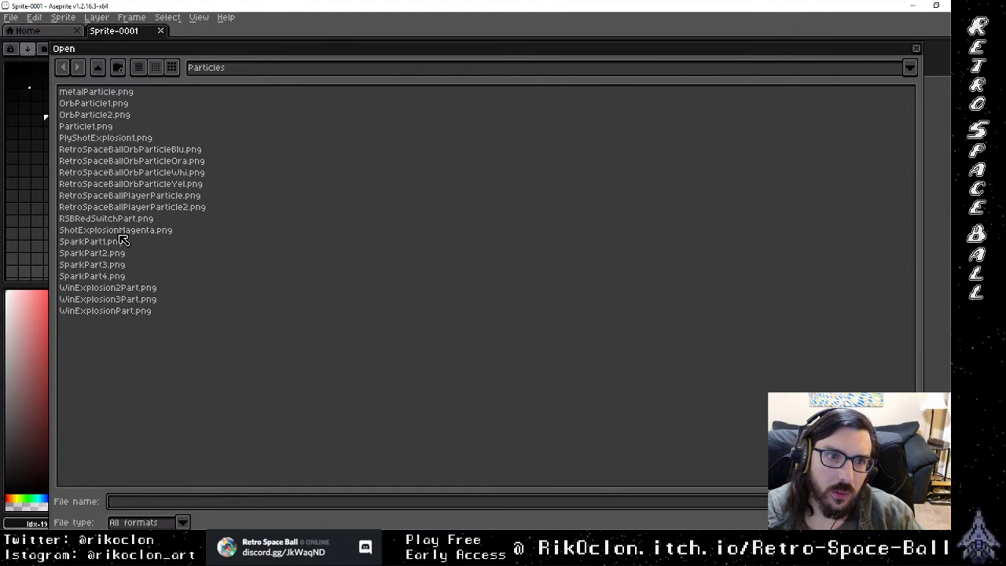
pyautogui.click(98, 67)
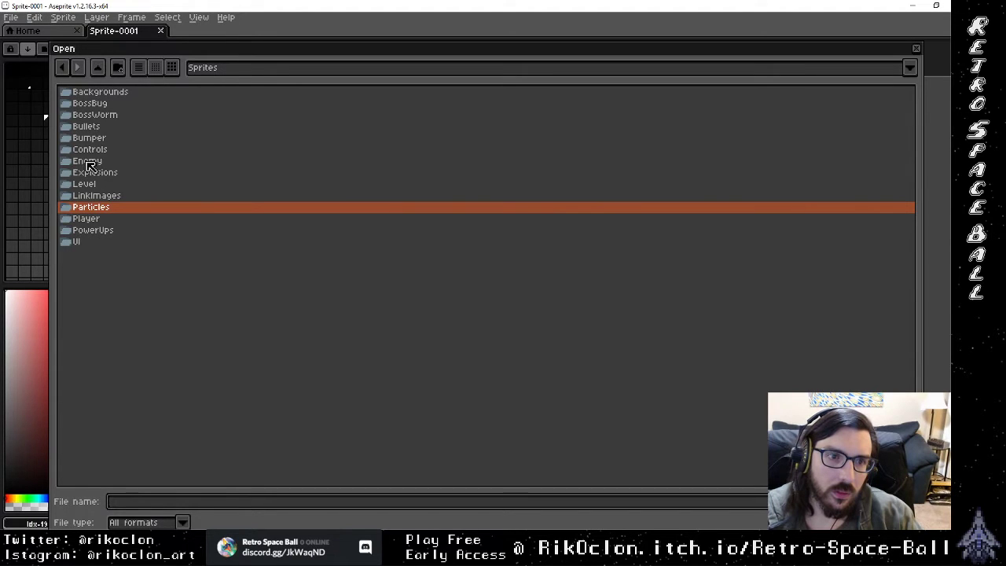
pyautogui.doubleClick(89, 219)
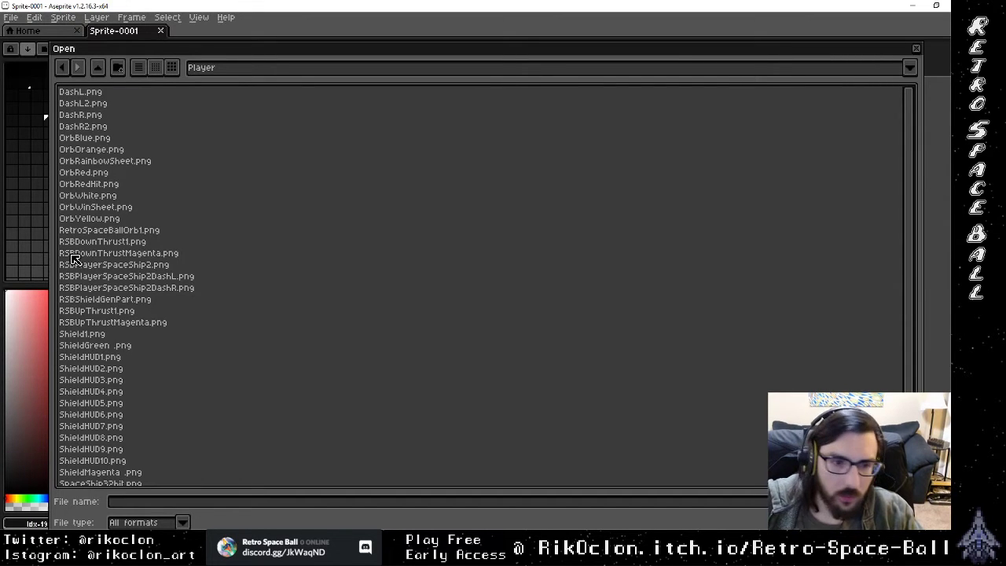
pyautogui.scroll(-1, 83, 299)
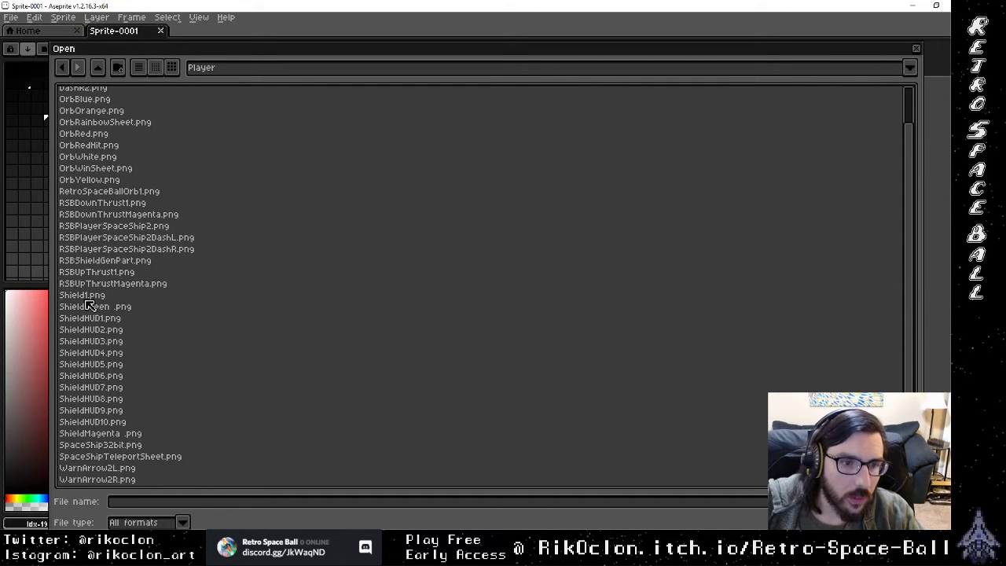
pyautogui.doubleClick(126, 445)
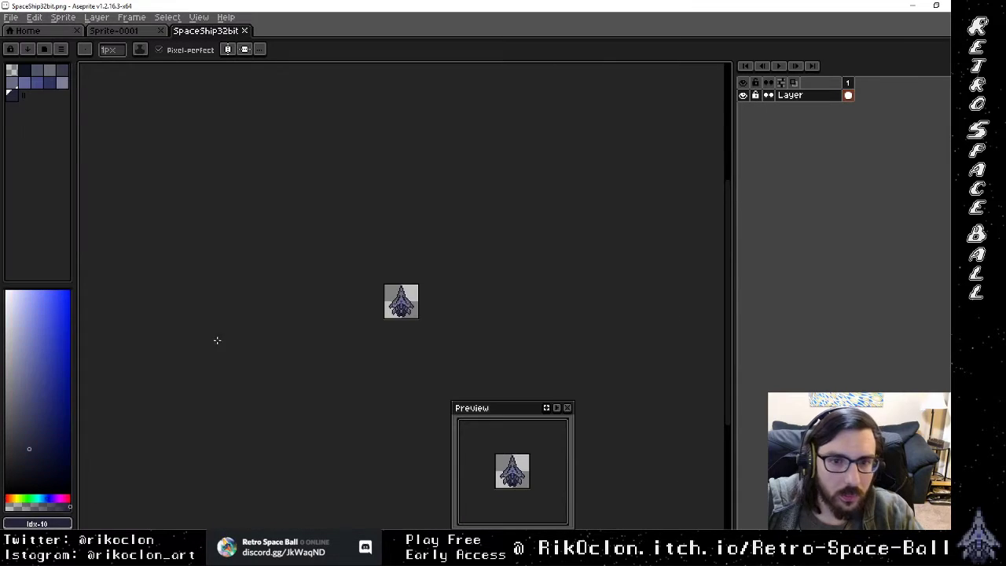
# Copy the entire SpaceShip32bit image and paste it into Sprite-0001.
pyautogui.scroll(1, 430, 289)
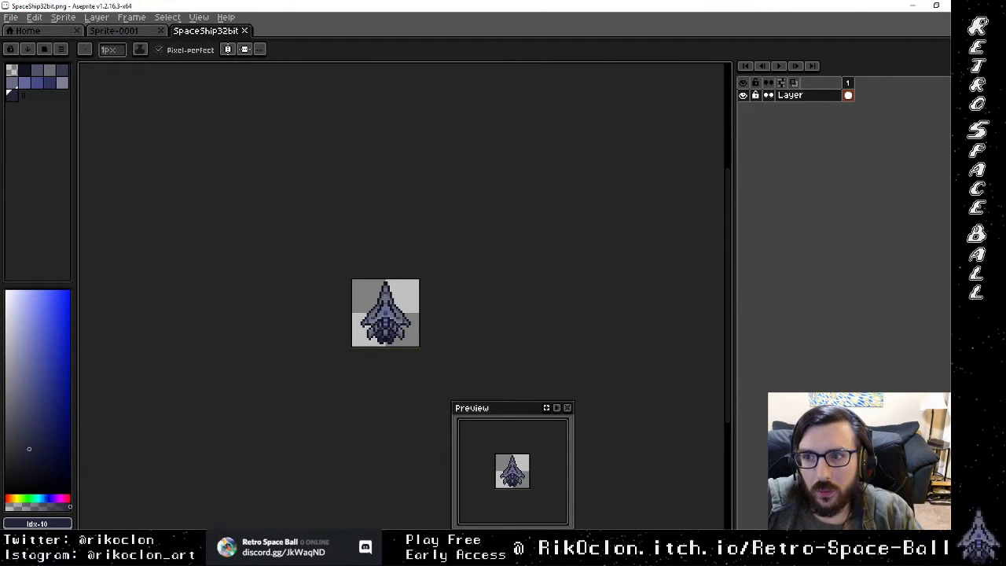
pyautogui.hotkey('ctrl', 'a')
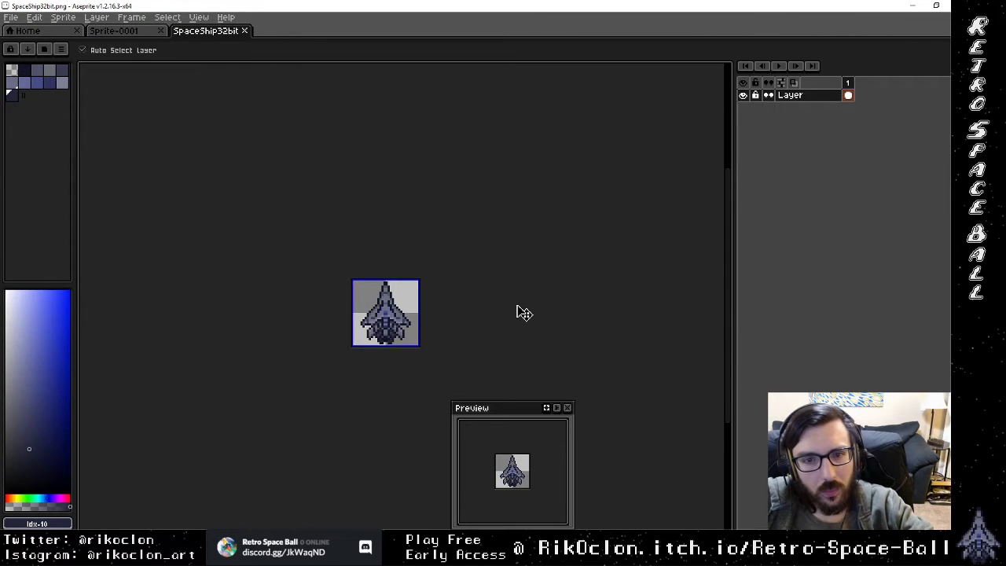
pyautogui.hotkey('ctrl', 'c')
pyautogui.click(118, 32)
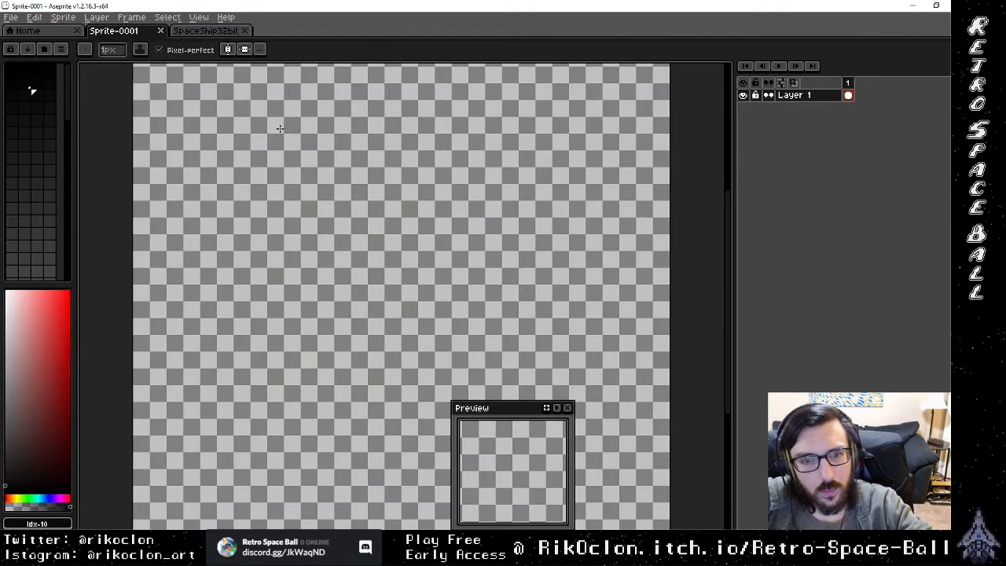
pyautogui.hotkey('ctrl', 'v')
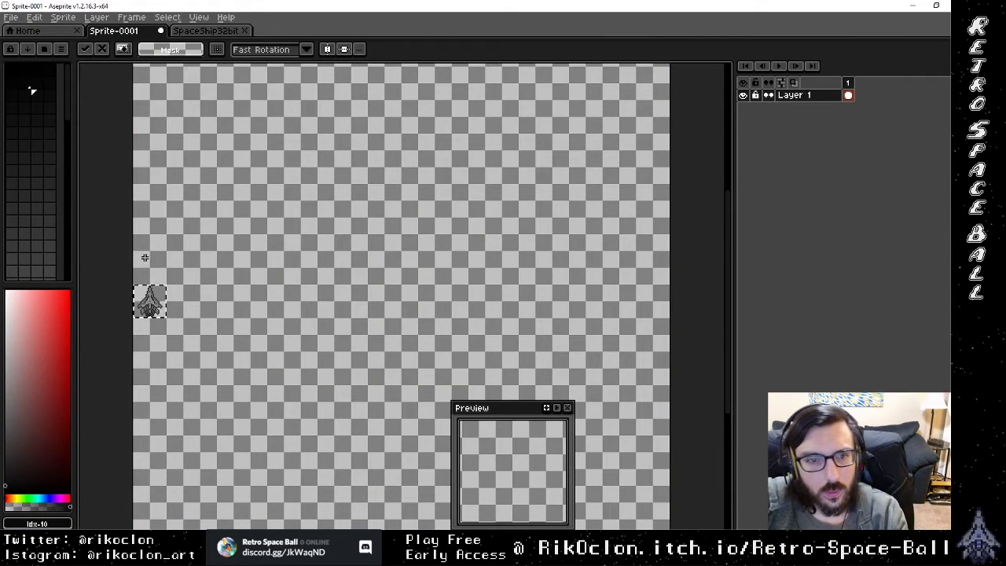
# Place the pasted ship against the canvas's left edge, about 32 pixels below the top, and deselect it.
pyautogui.moveTo(165, 313); pyautogui.dragTo(405, 335)
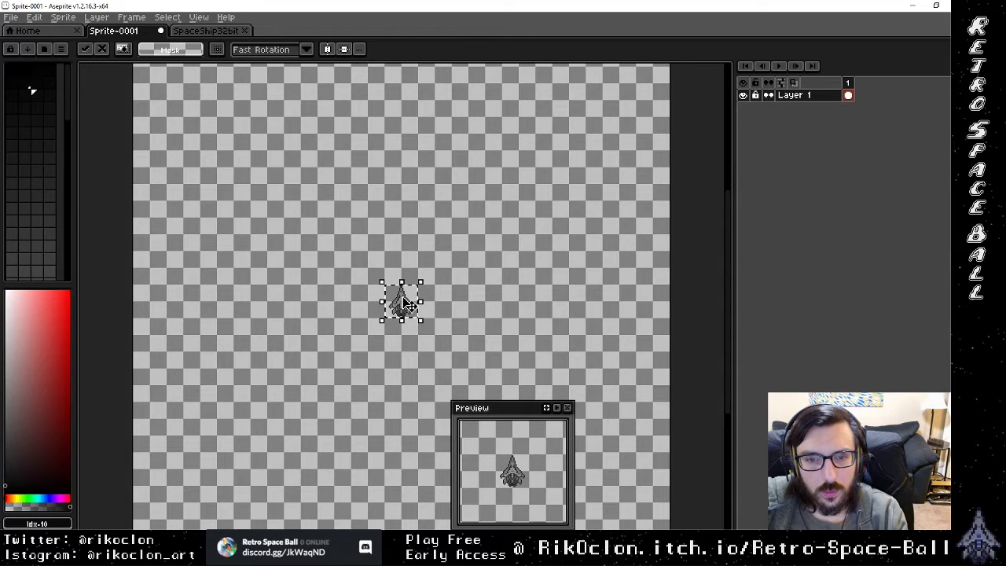
pyautogui.scroll(-2, 404, 295)
pyautogui.scroll(2, 403, 297)
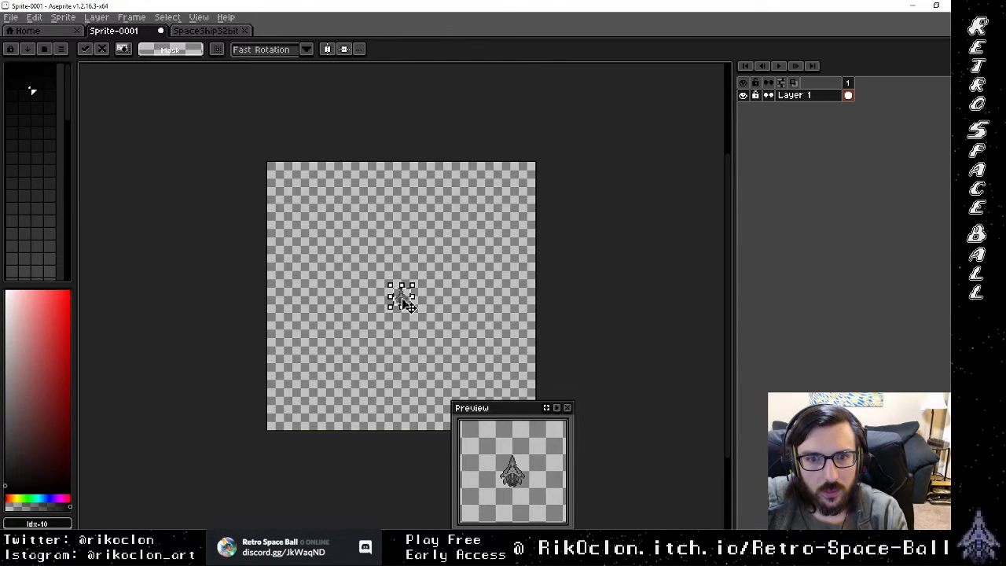
pyautogui.moveTo(403, 298); pyautogui.dragTo(341, 297)
pyautogui.scroll(3, 280, 193)
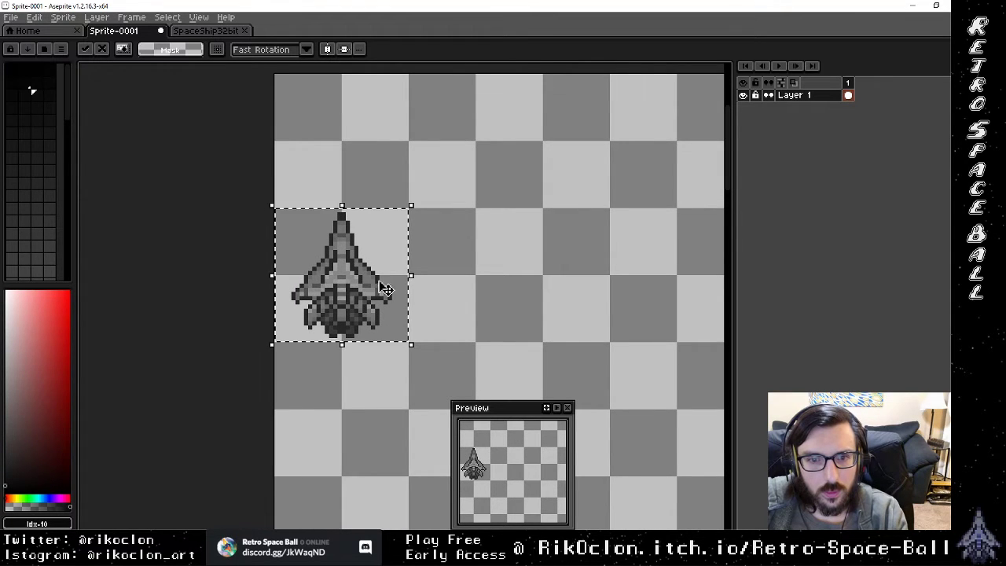
pyautogui.click(460, 264)
pyautogui.moveTo(314, 218); pyautogui.dragTo(375, 295)
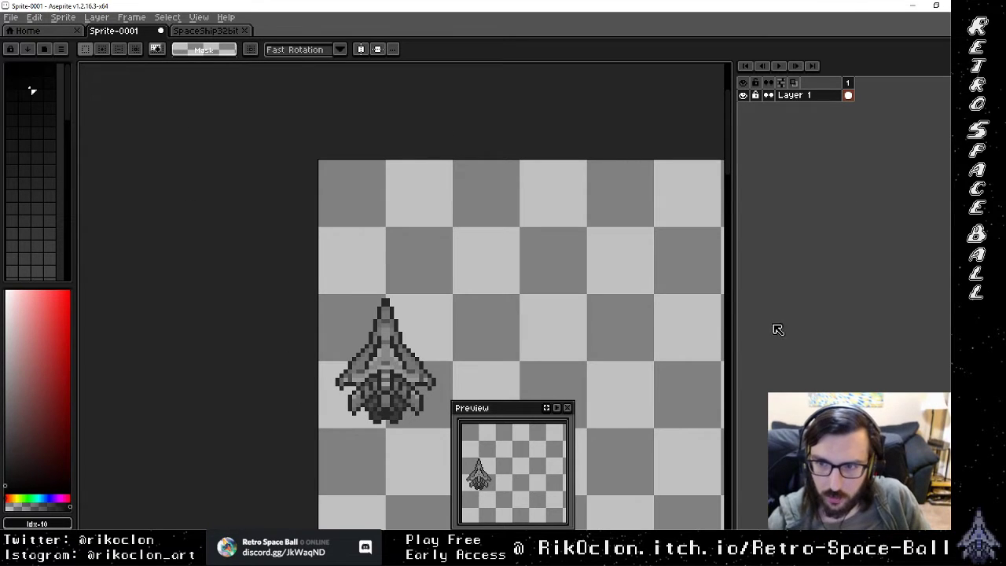
# Add a new empty layer above the ship's layer.
pyautogui.rightClick(797, 96)
pyautogui.click(822, 118)
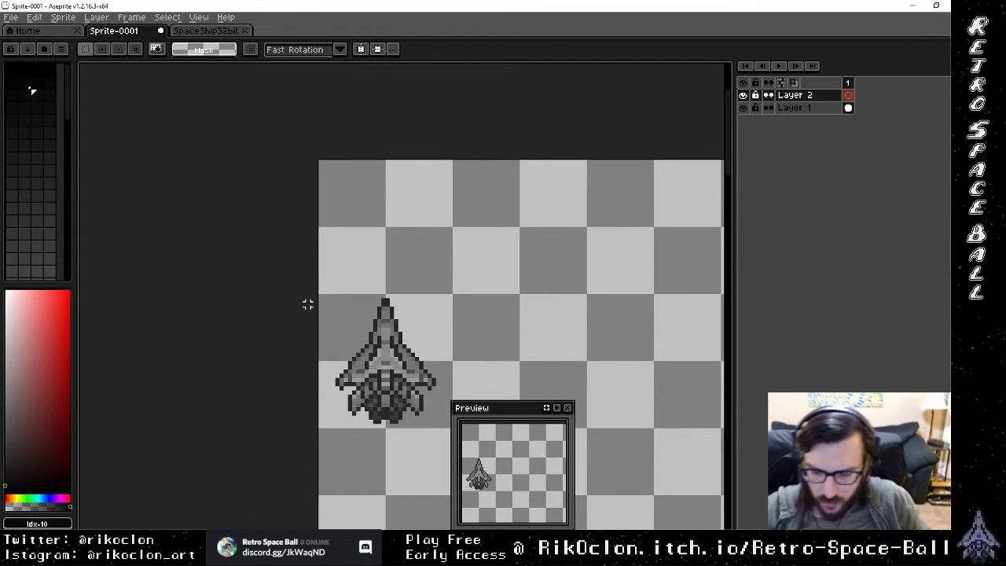
pyautogui.press('ctrl')
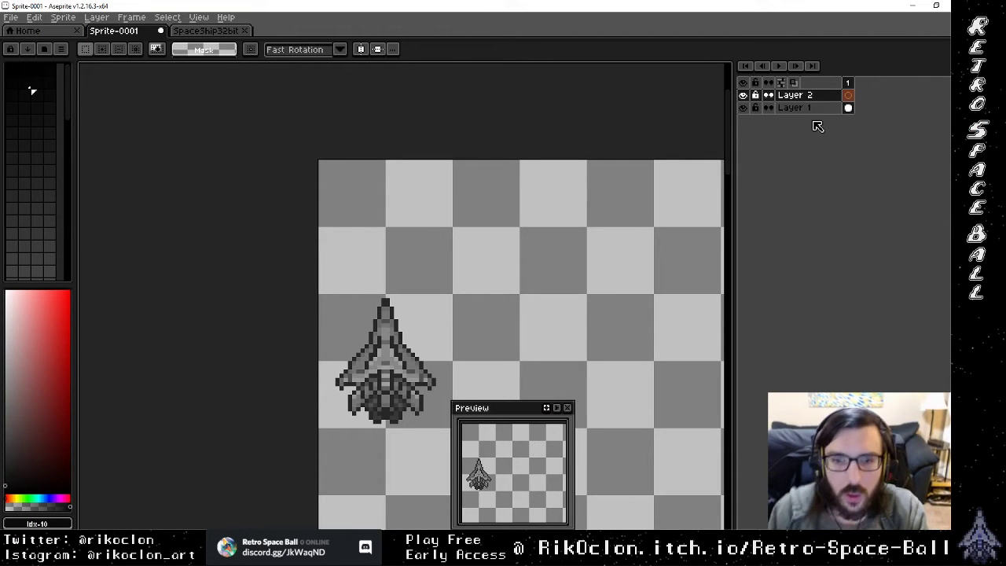
pyautogui.press('alt')
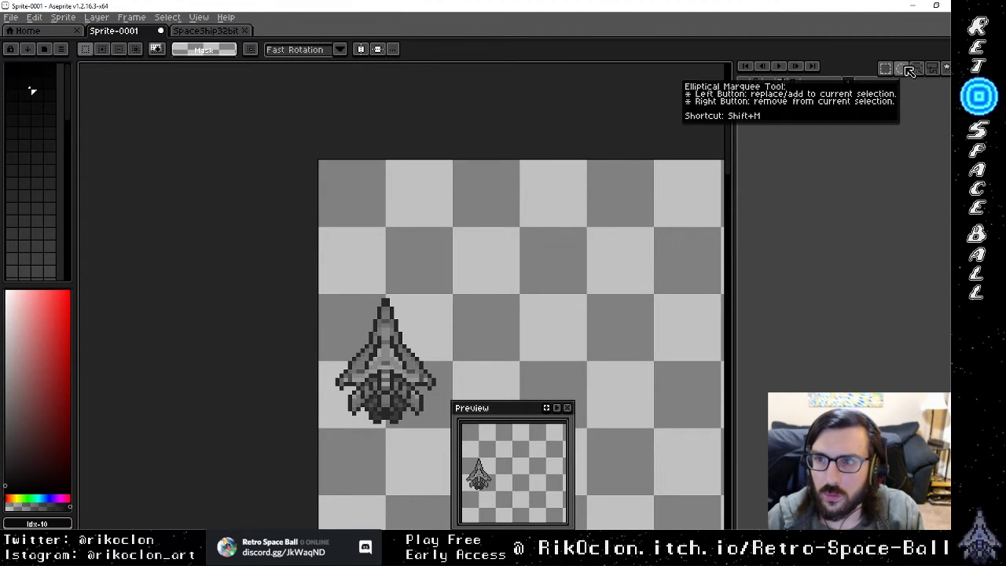
pyautogui.click(651, 228)
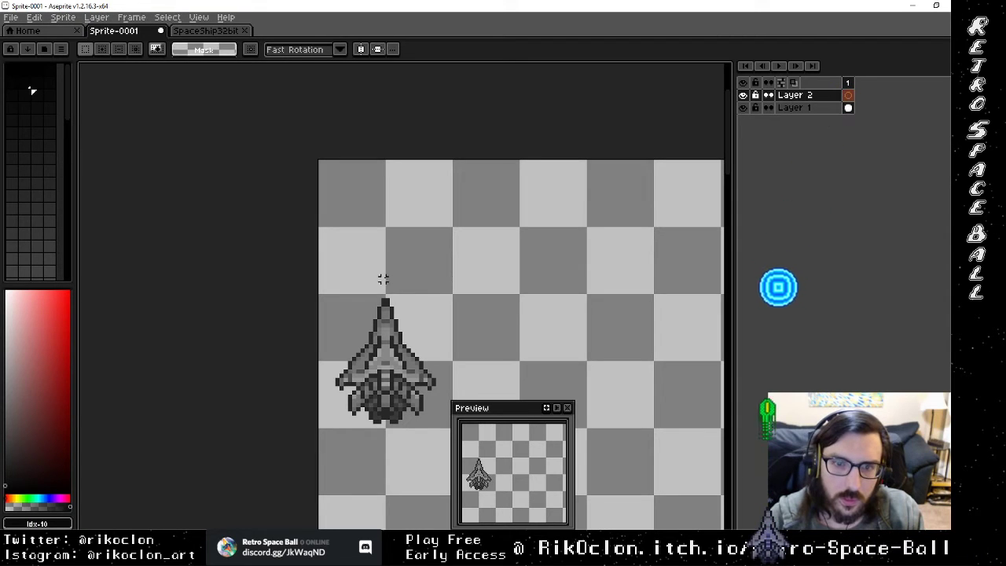
pyautogui.moveTo(385, 275)
pyautogui.mouseDown()
pyautogui.moveTo(416, 316)
pyautogui.moveTo(401, 277)
pyautogui.mouseUp()
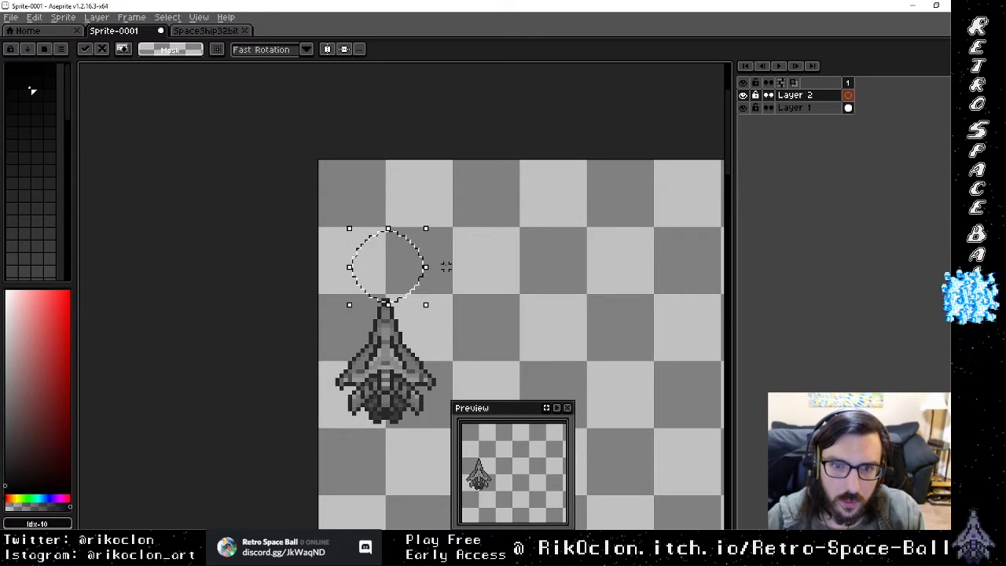
pyautogui.hotkey('ctrl', 'd')
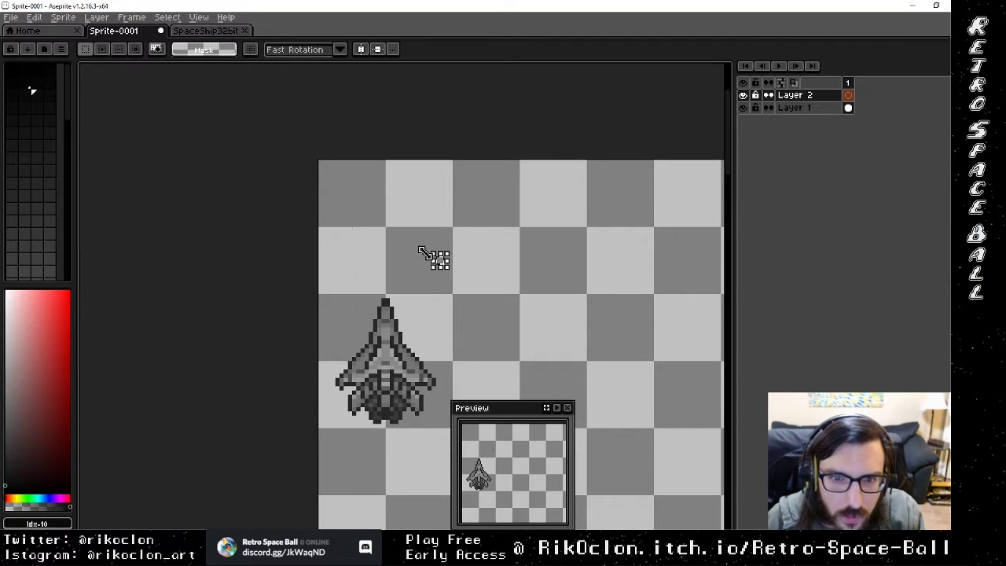
pyautogui.moveTo(392, 238); pyautogui.dragTo(408, 259)
pyautogui.press('Right')
pyautogui.press('Up')
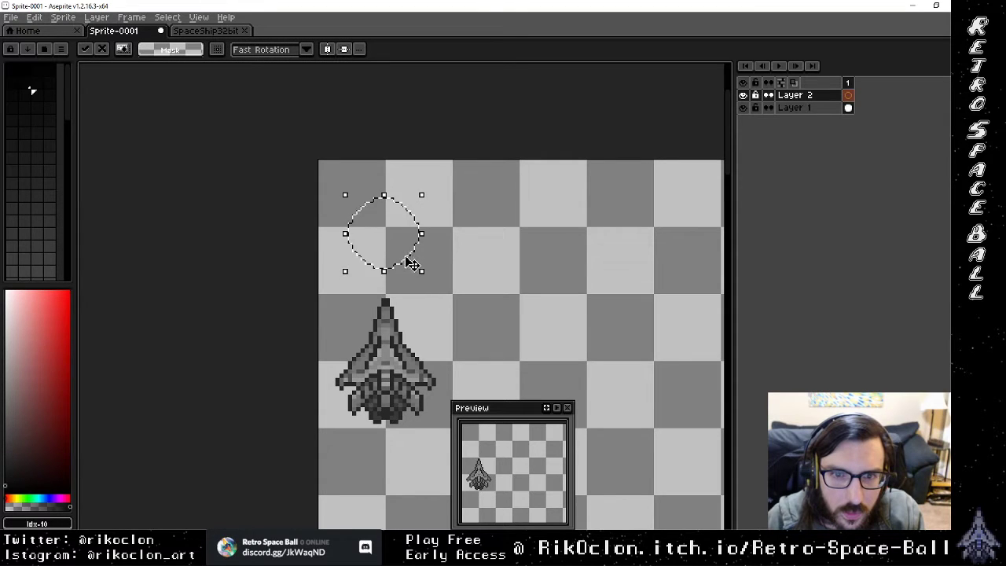
pyautogui.press('Down')
pyautogui.press('Down')
pyautogui.press('Down')
pyautogui.press('Down')
pyautogui.press('Down')
pyautogui.press('Down')
pyautogui.press('Down')
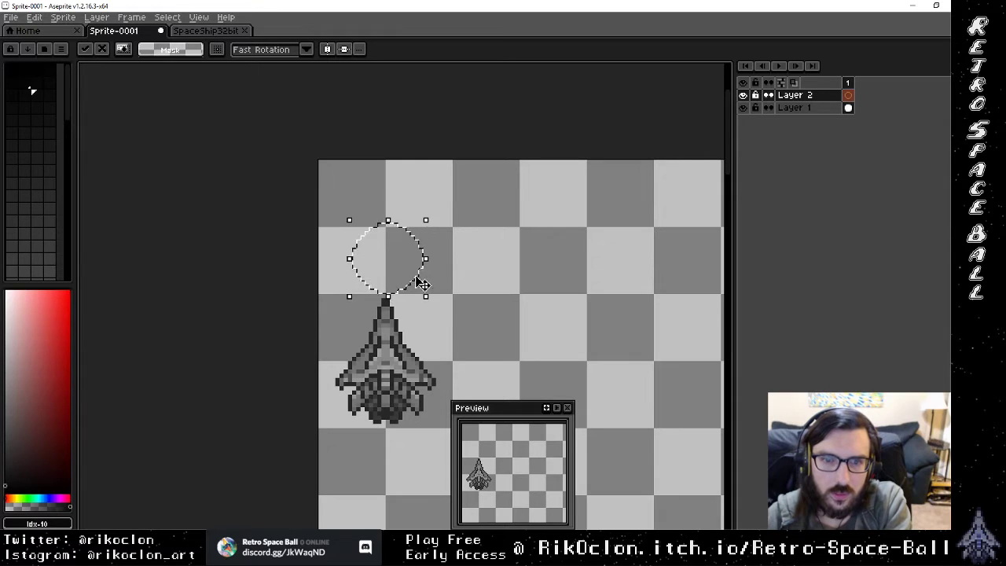
pyautogui.click(441, 285)
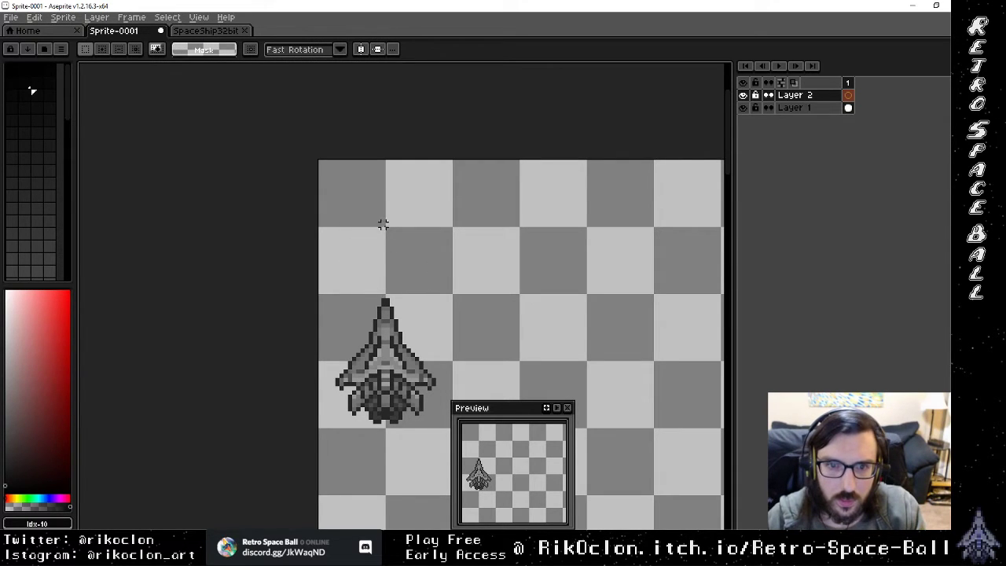
# Make a circular selection about 18 pixels wide and position it centred over the ship's nose.
pyautogui.moveTo(387, 228); pyautogui.dragTo(459, 294)
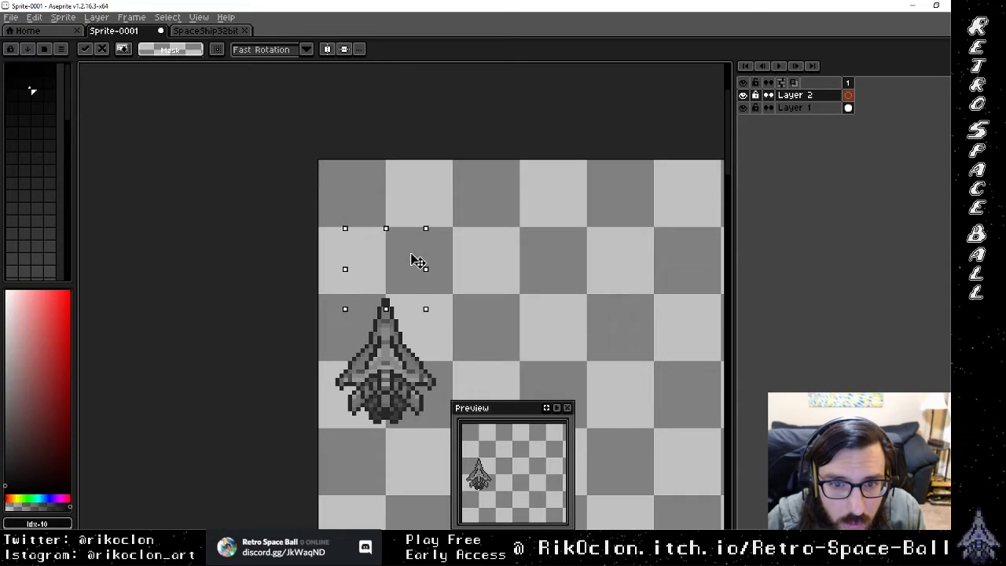
pyautogui.click(410, 257)
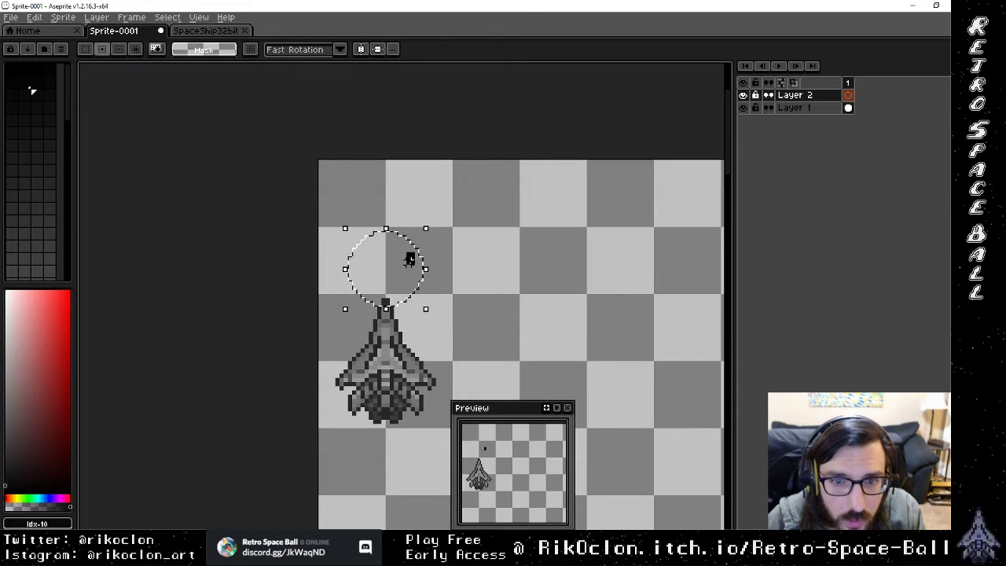
pyautogui.moveTo(409, 257)
pyautogui.mouseDown()
pyautogui.moveTo(415, 286)
pyautogui.moveTo(411, 272)
pyautogui.mouseUp()
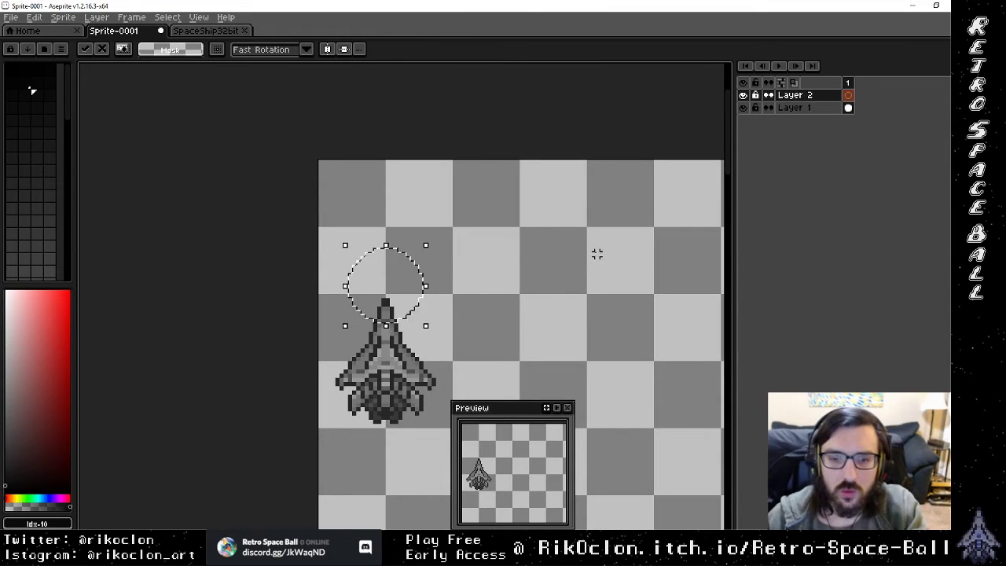
# Load the BubbleGum16 preset palette for Sprite-0001 and close the preset list.
pyautogui.press('w')
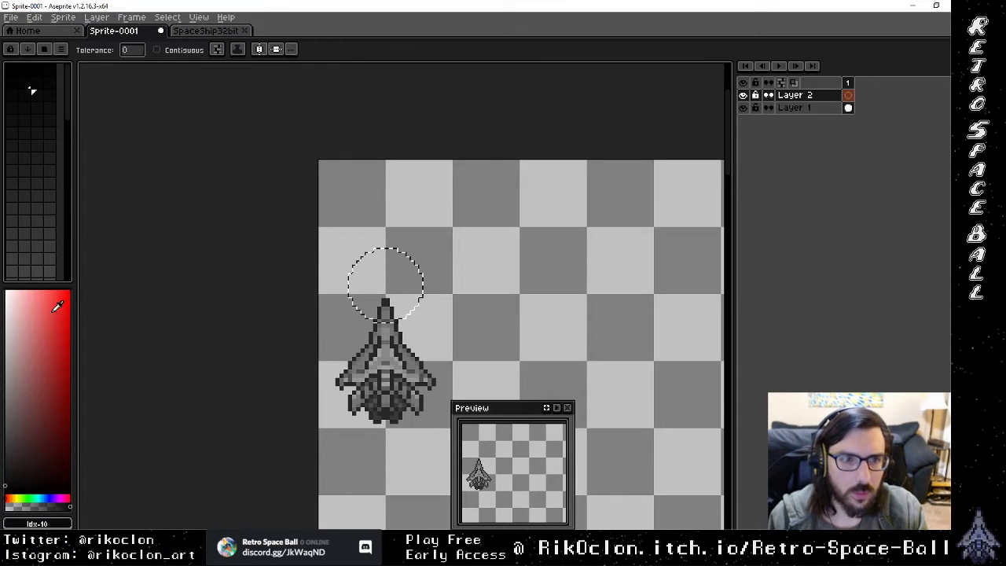
pyautogui.click(28, 49)
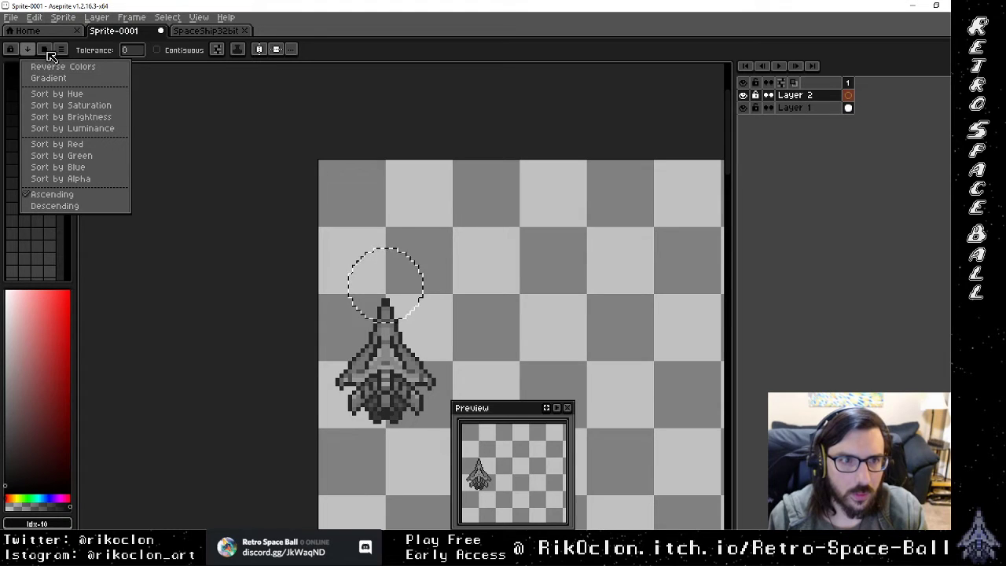
pyautogui.click(45, 50)
pyautogui.click(44, 50)
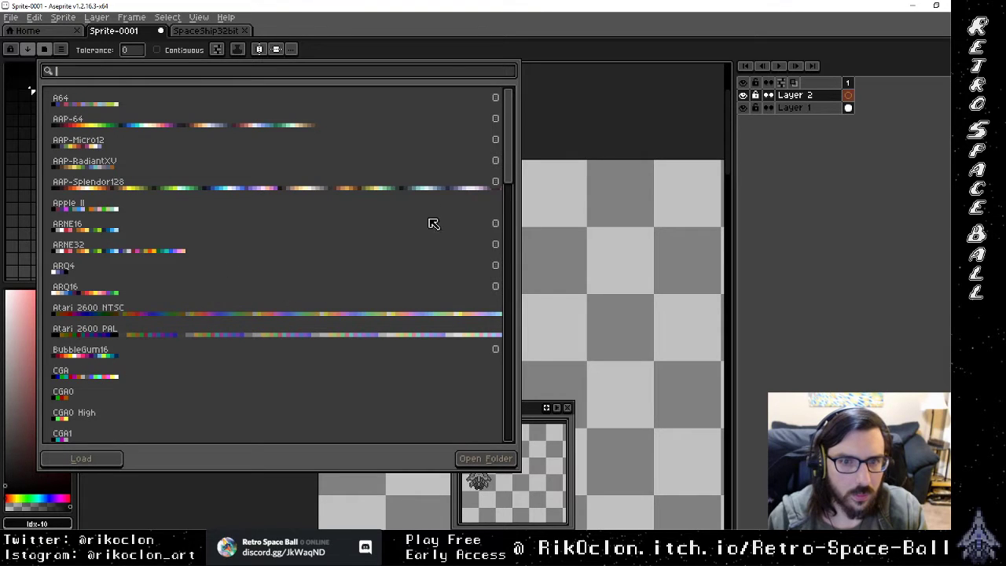
pyautogui.click(110, 355)
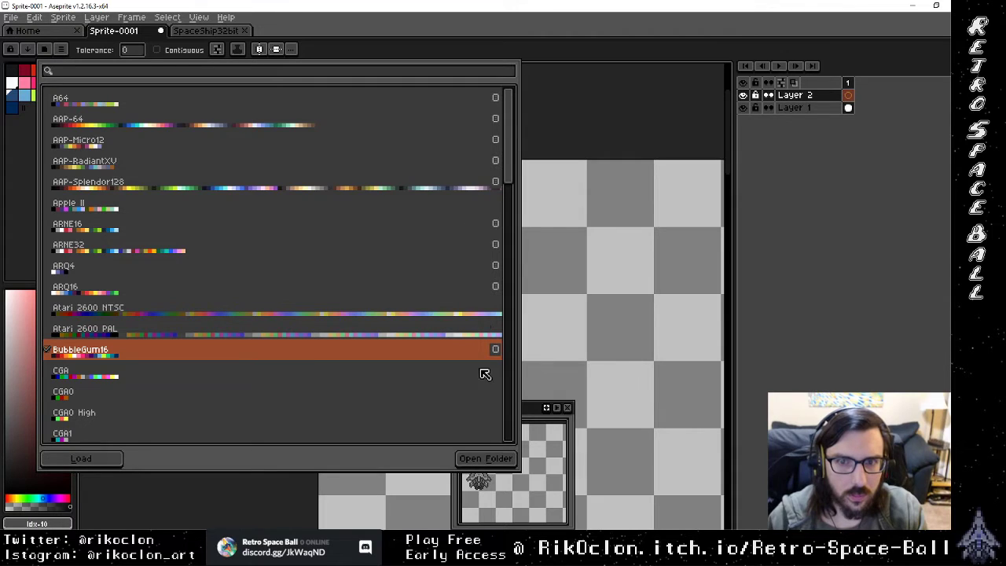
pyautogui.click(21, 214)
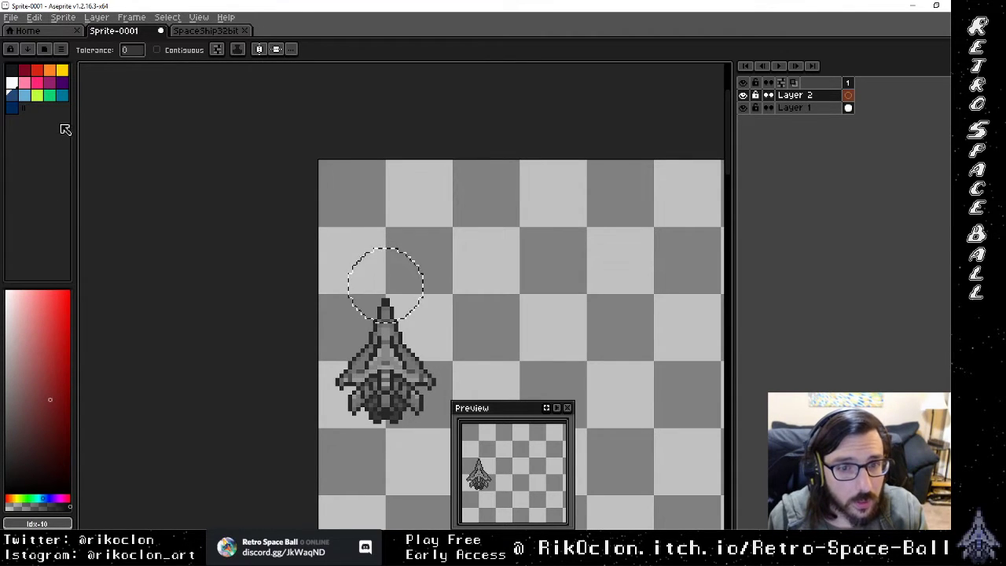
# Open the recent file PlyShotExplosion1.png for a close look at its green explosion.
pyautogui.click(11, 18)
pyautogui.moveTo(32, 57)
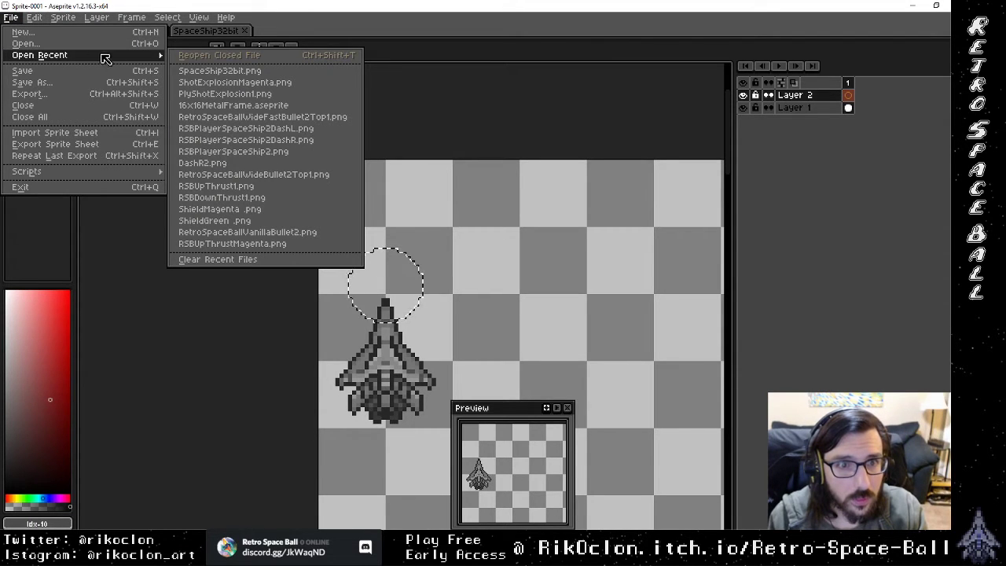
pyautogui.click(208, 94)
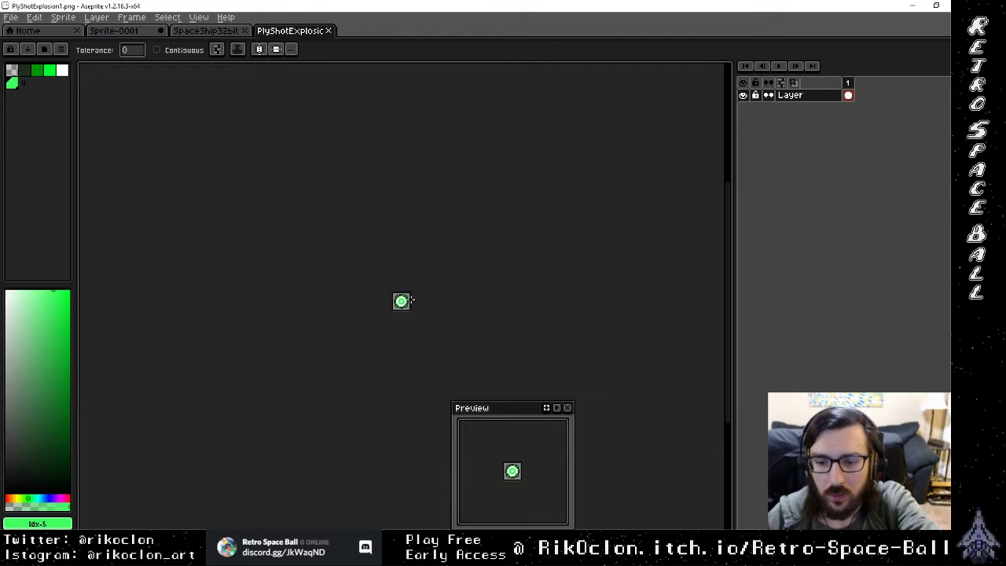
pyautogui.scroll(1, 409, 301)
pyautogui.press('v')
pyautogui.scroll(2, 409, 317)
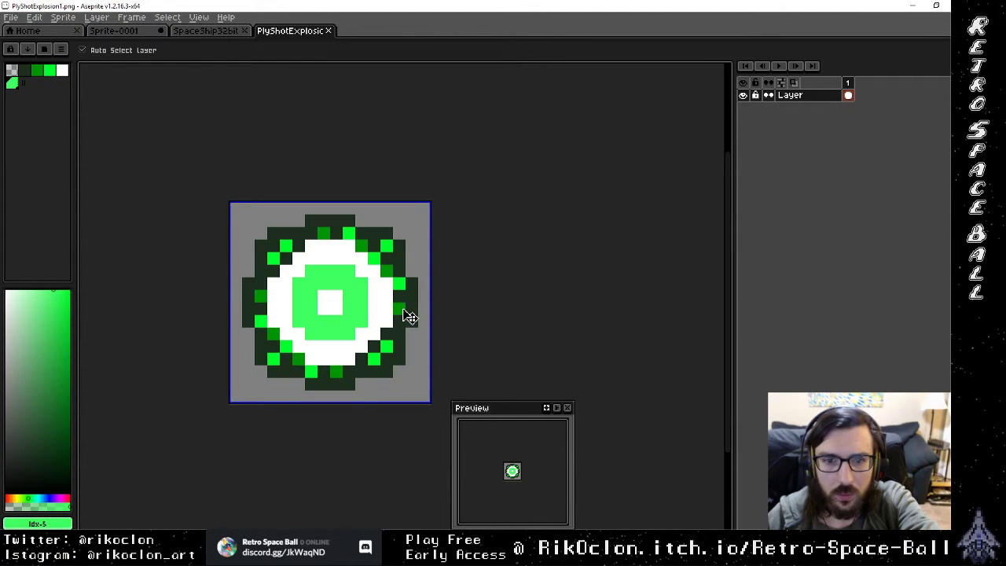
# Copy PlyShotExplosion1's palette over the start of Sprite-0001's palette and delete the leftover BubbleGum16 colors.
pyautogui.press('w')
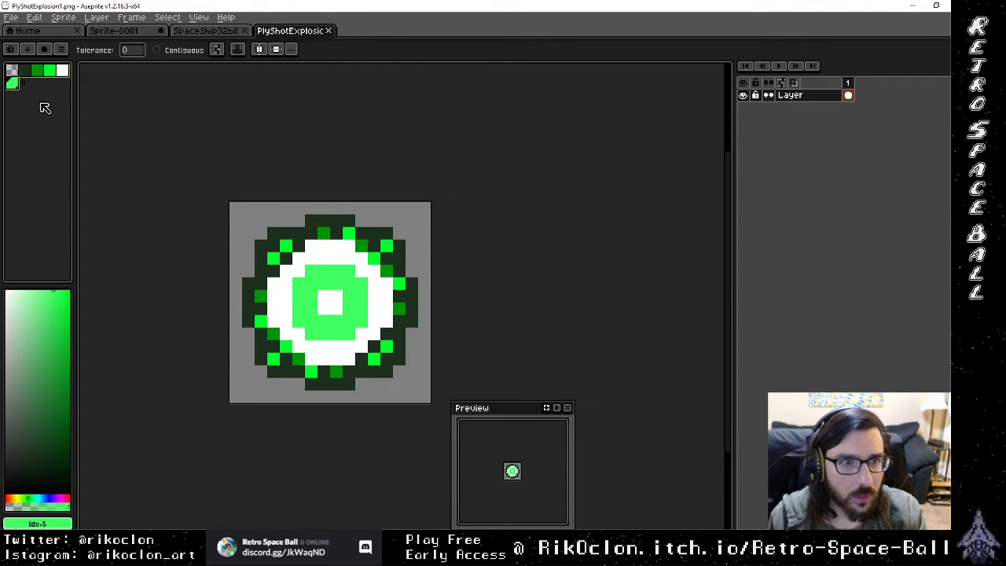
pyautogui.click(124, 31)
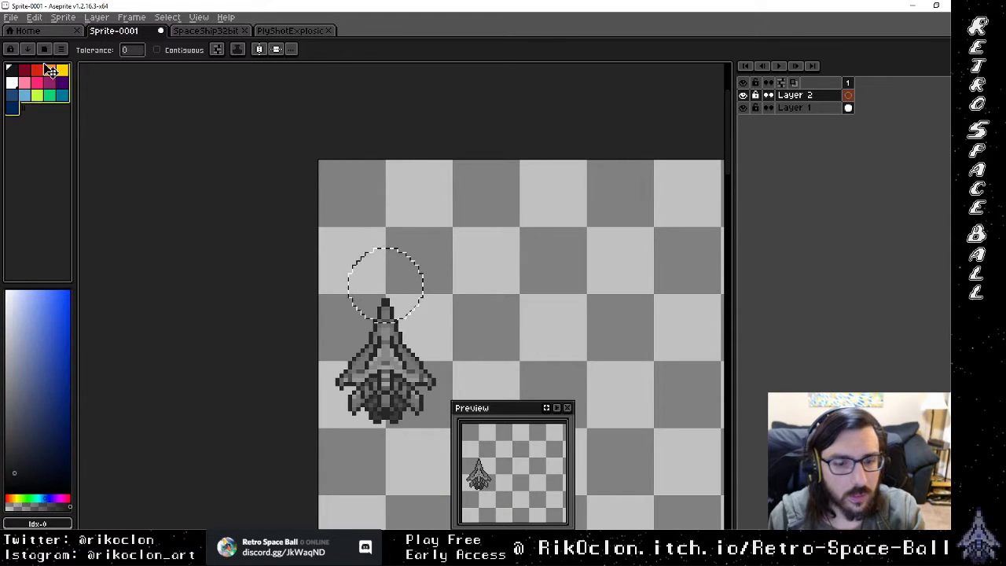
pyautogui.click(11, 107)
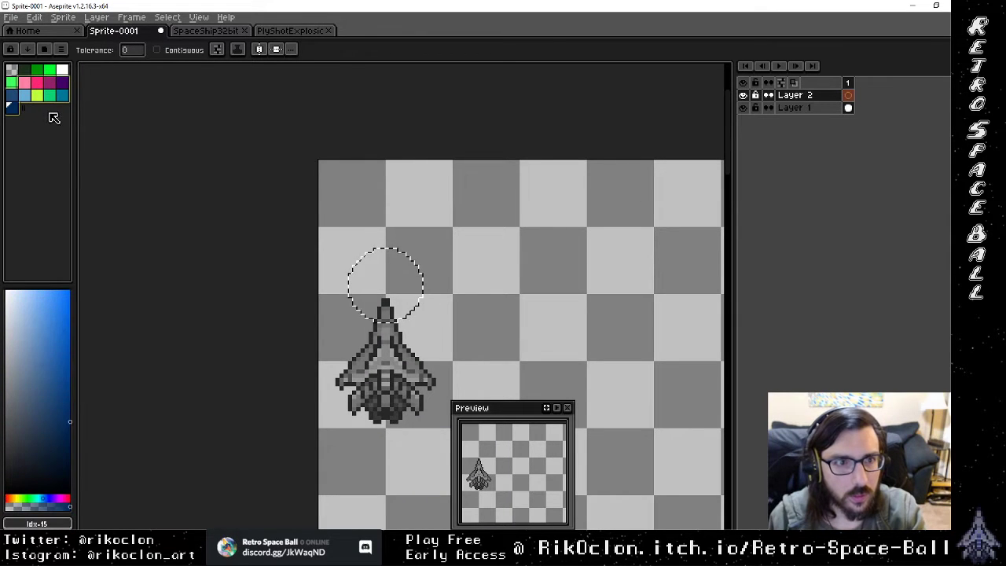
pyautogui.press('Delete')
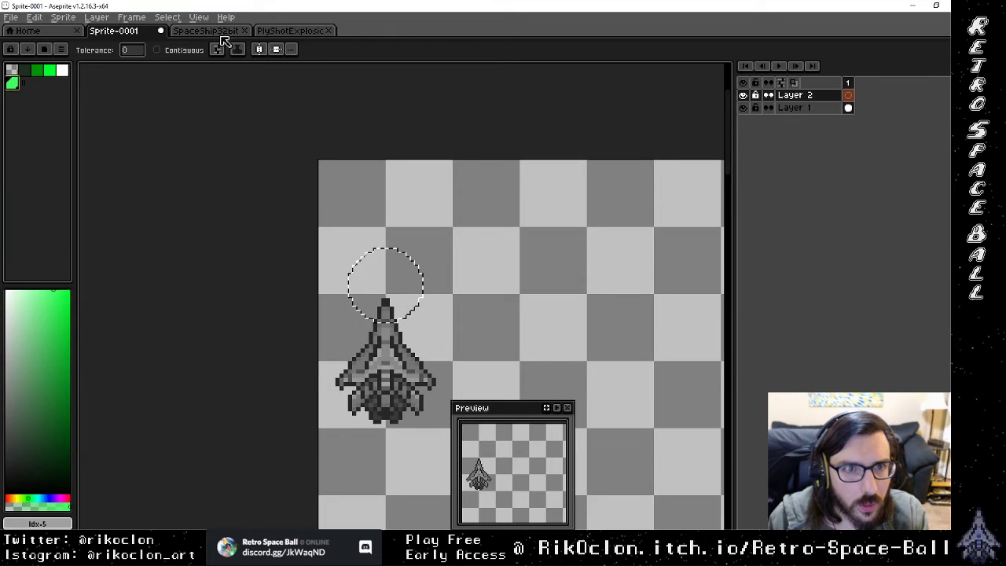
# Try pasting the entire PlyShotExplosion1 image onto Layer 2 of Sprite-0001, and undo the paste.
pyautogui.click(280, 31)
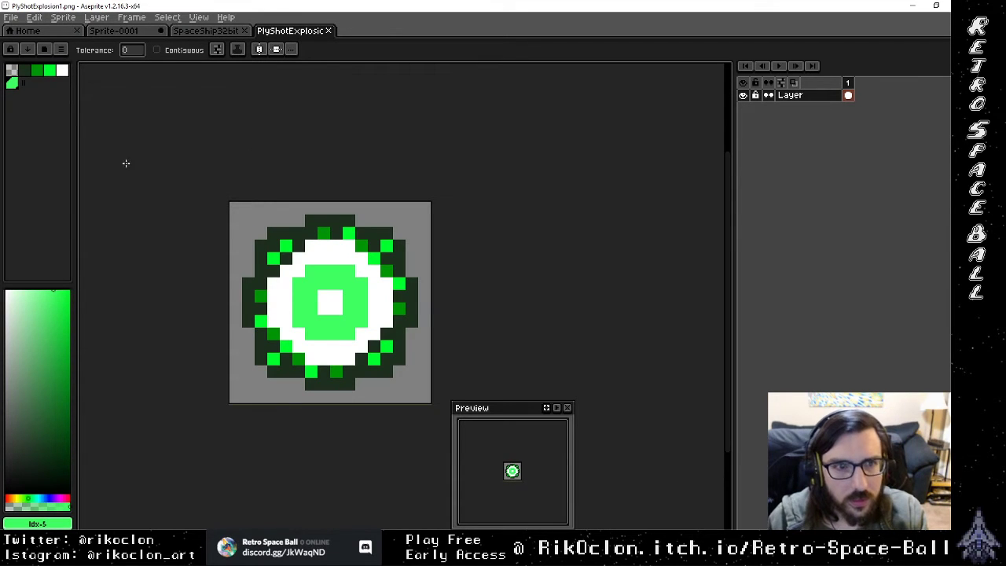
pyautogui.hotkey('ctrl', 'a')
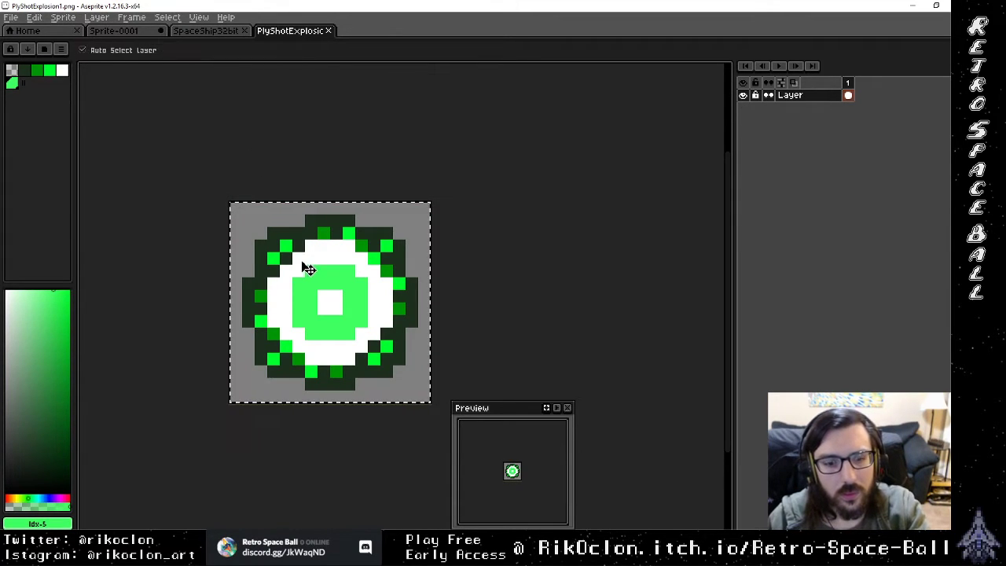
pyautogui.click(125, 34)
pyautogui.hotkey('shift', 'ctrl', 'n')
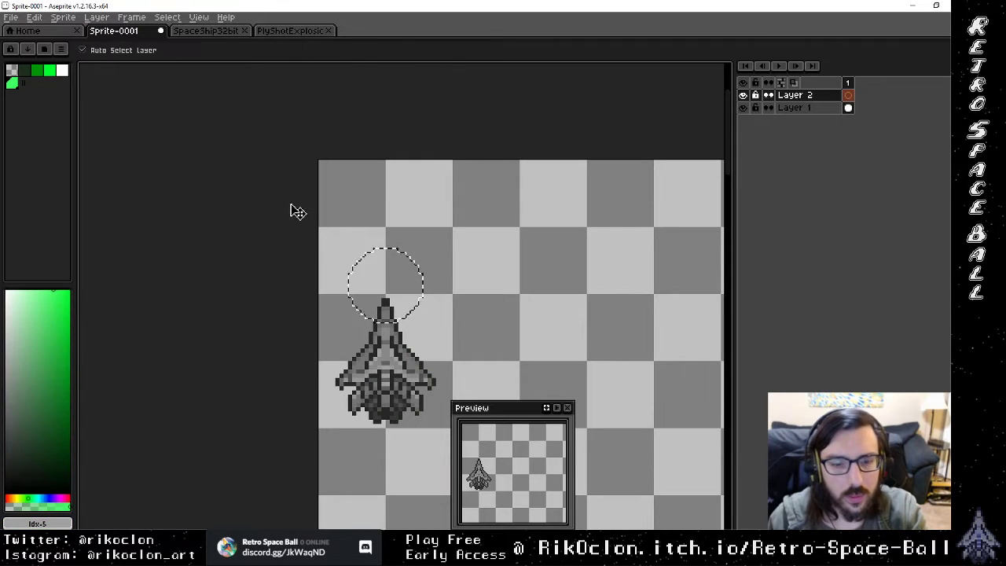
pyautogui.hotkey('ctrl', 'v')
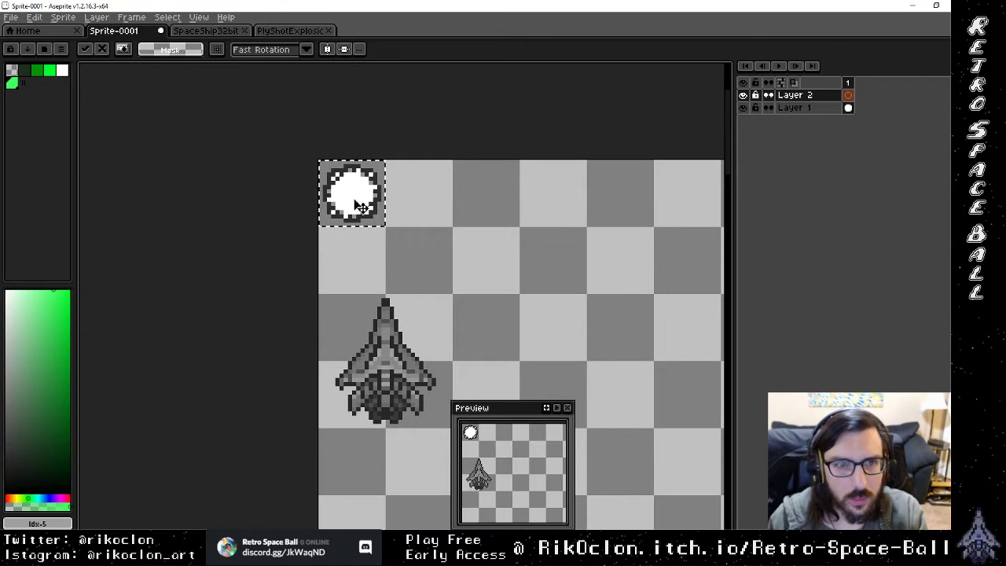
pyautogui.press('Return')
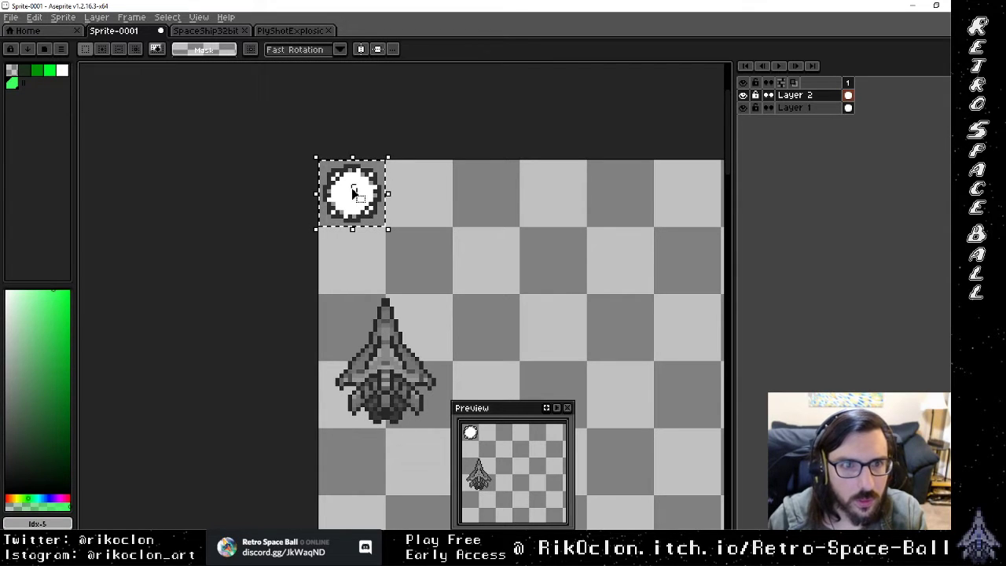
pyautogui.hotkey('ctrl', 'z')
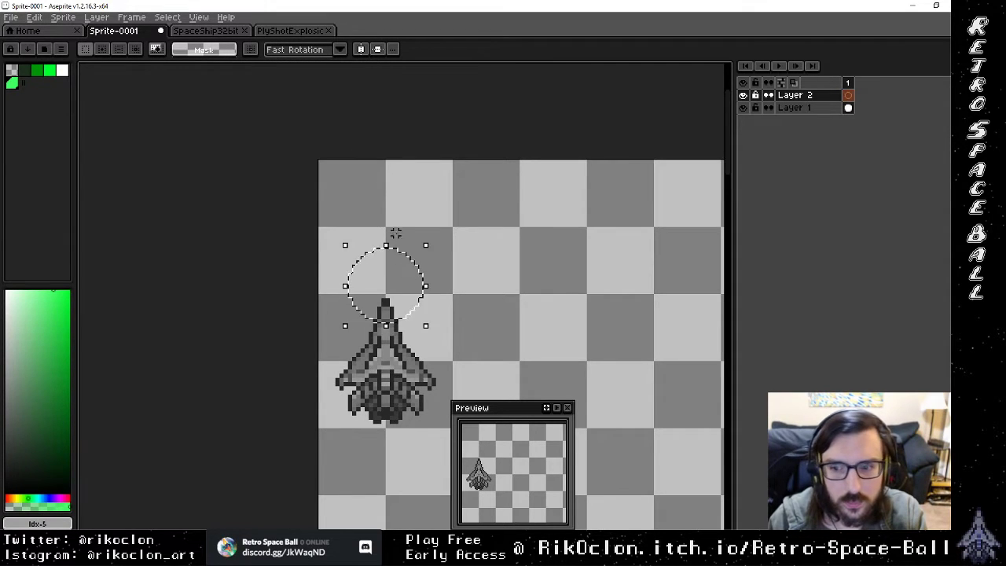
pyautogui.hotkey('ctrl', 'y')
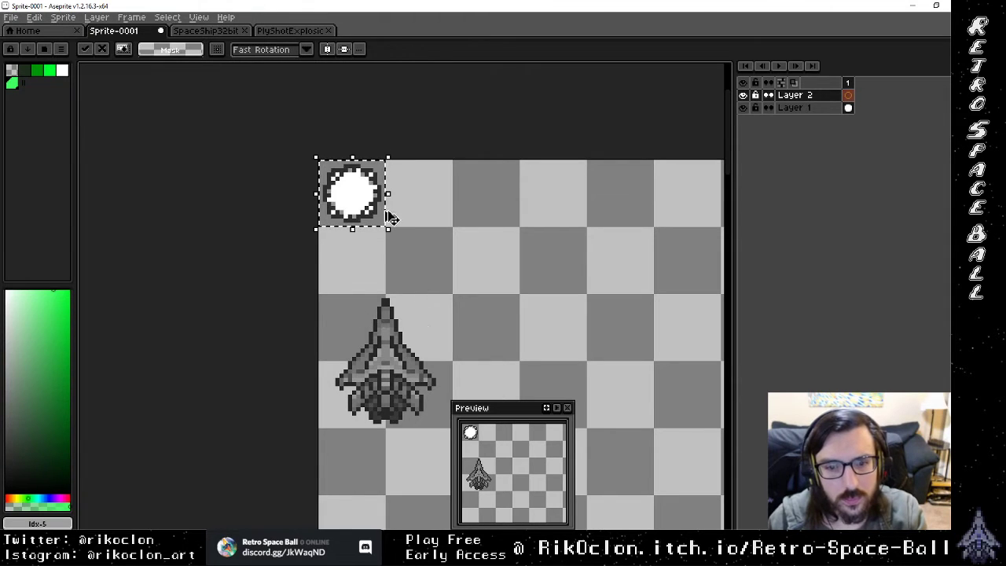
pyautogui.hotkey('ctrl', 'z')
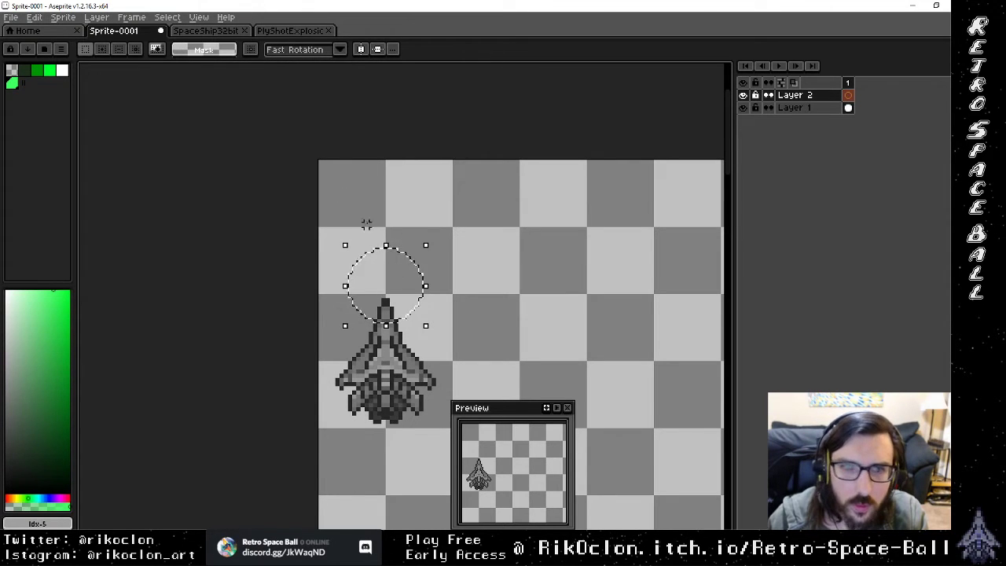
# Fill the circular selection on Layer 2 with the palette's bright green using the Paint Bucket.
pyautogui.press('g')
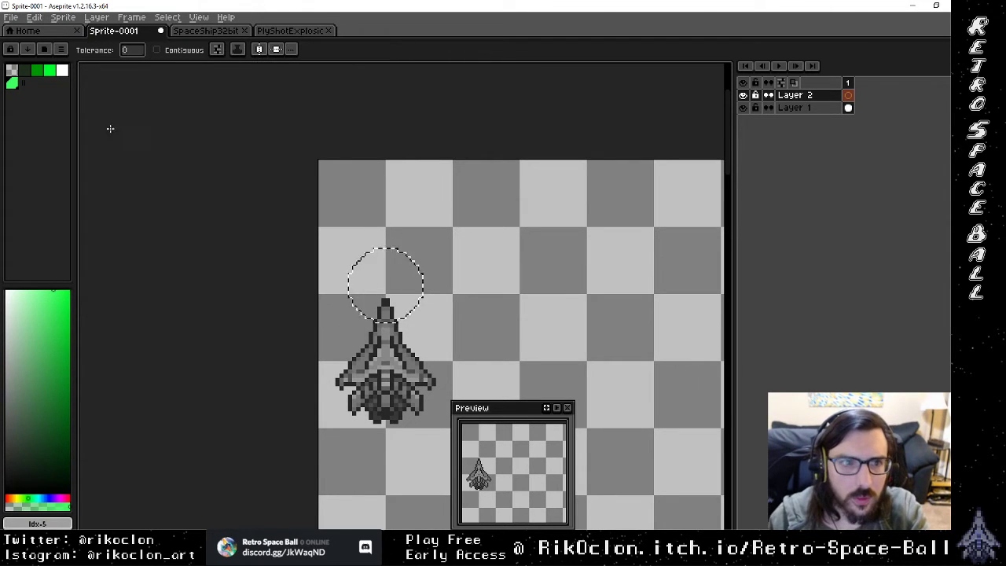
pyautogui.click(49, 73)
pyautogui.click(371, 279)
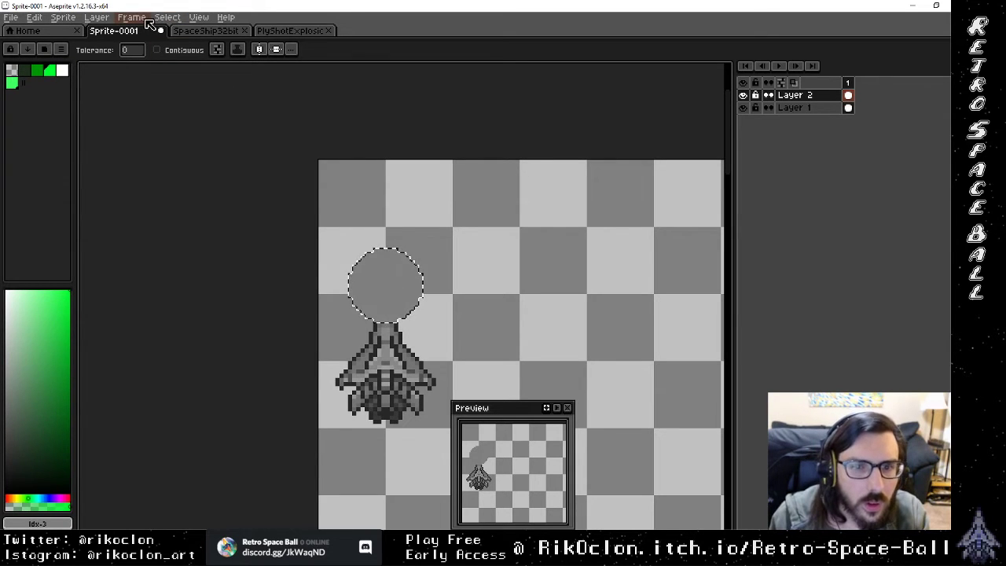
# Change Sprite-0001's color mode from Grayscale to RGB Color.
pyautogui.click(131, 17)
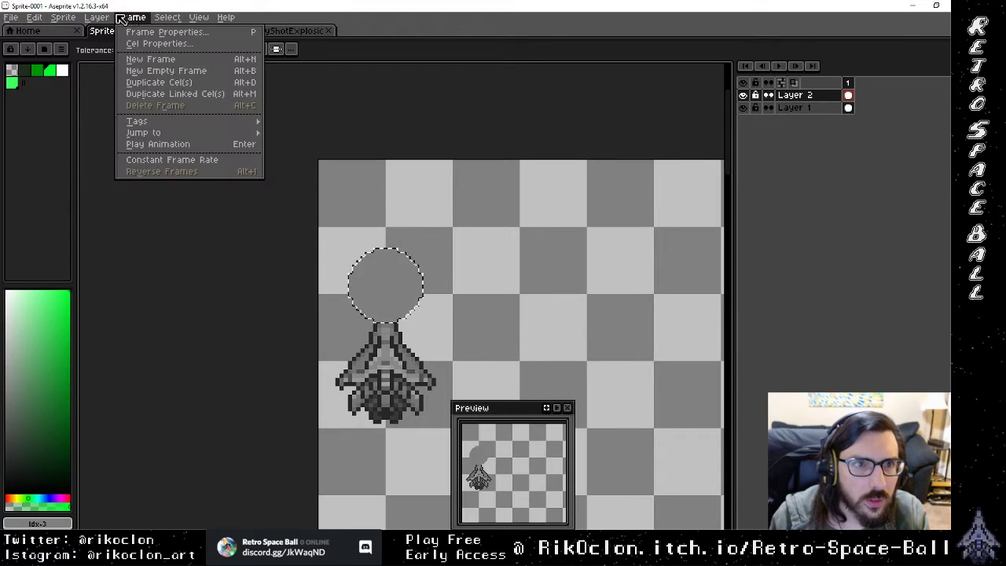
pyautogui.moveTo(69, 21)
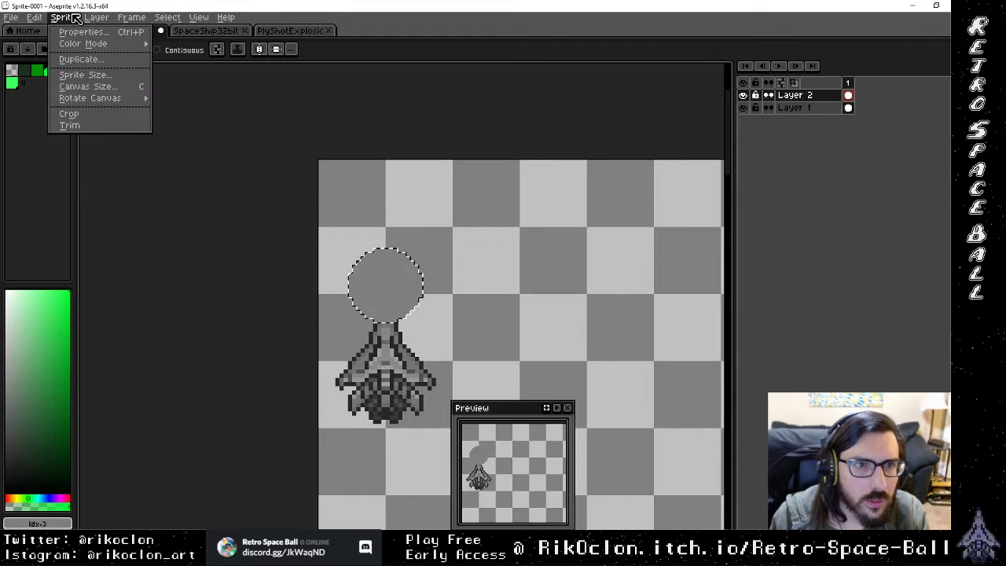
pyautogui.moveTo(83, 43)
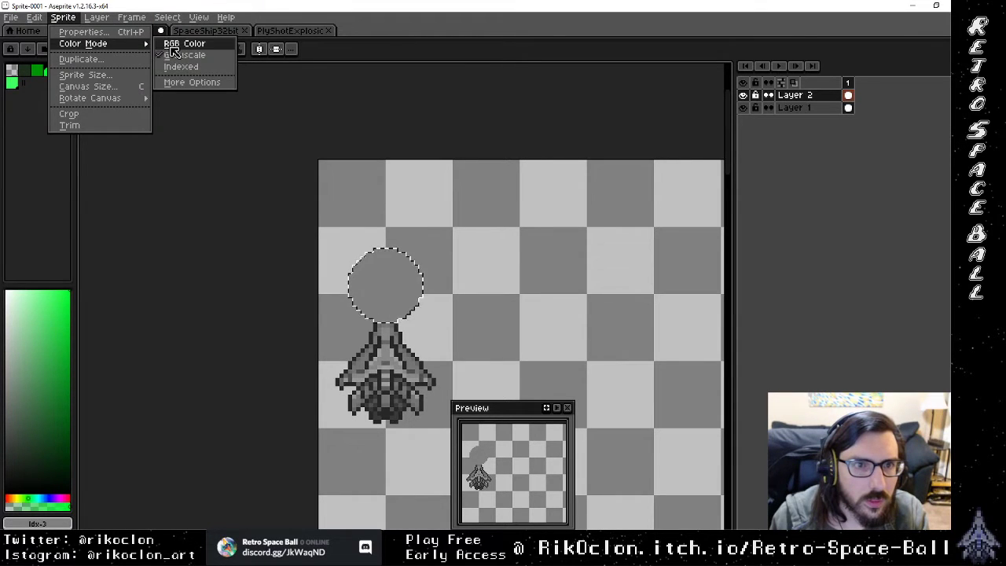
pyautogui.click(183, 42)
pyautogui.click(63, 17)
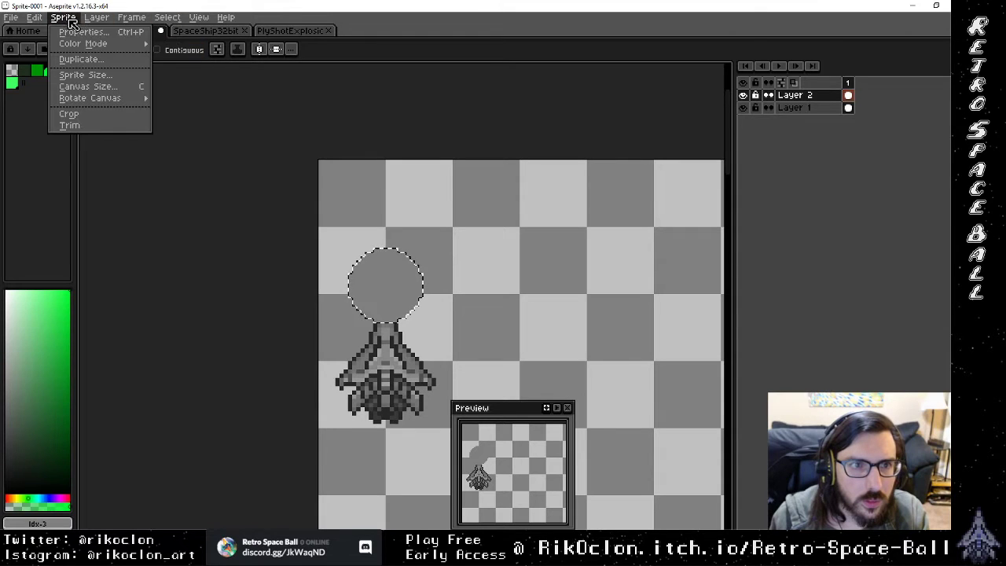
pyautogui.moveTo(87, 49)
pyautogui.moveTo(166, 18)
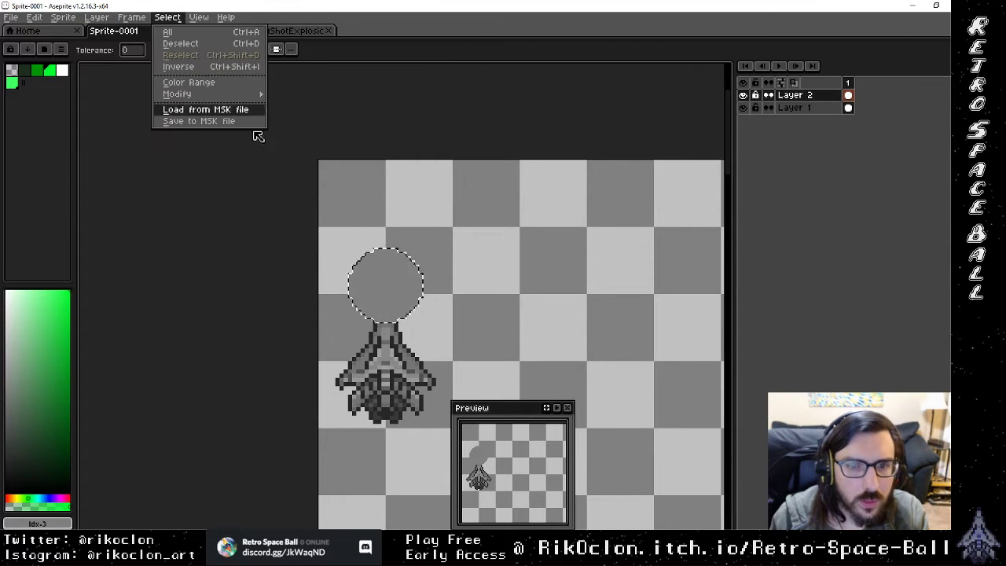
pyautogui.press('Escape')
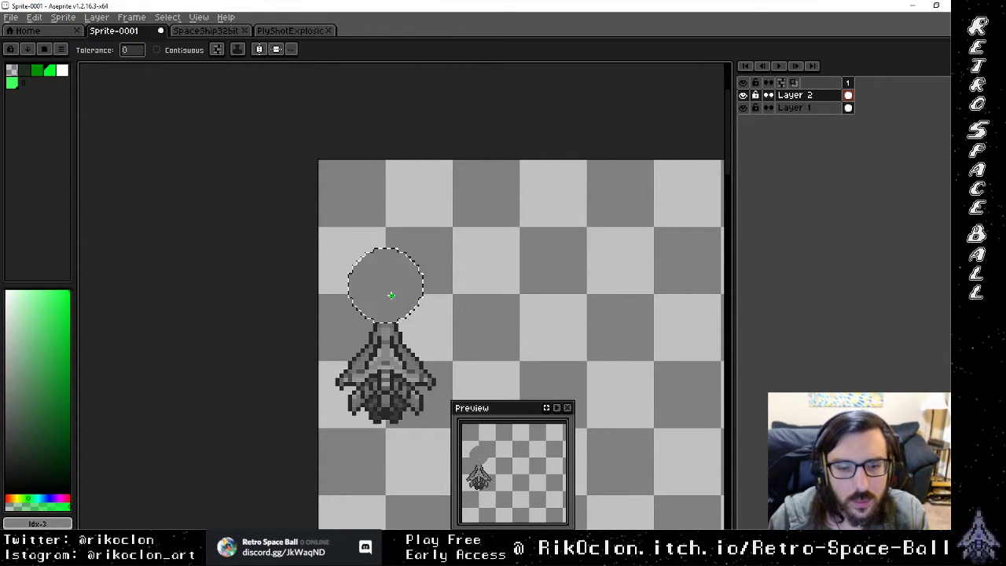
# Refill the circular selection above the ship's nose on Layer 2 with bright green in RGB color.
pyautogui.click(389, 289)
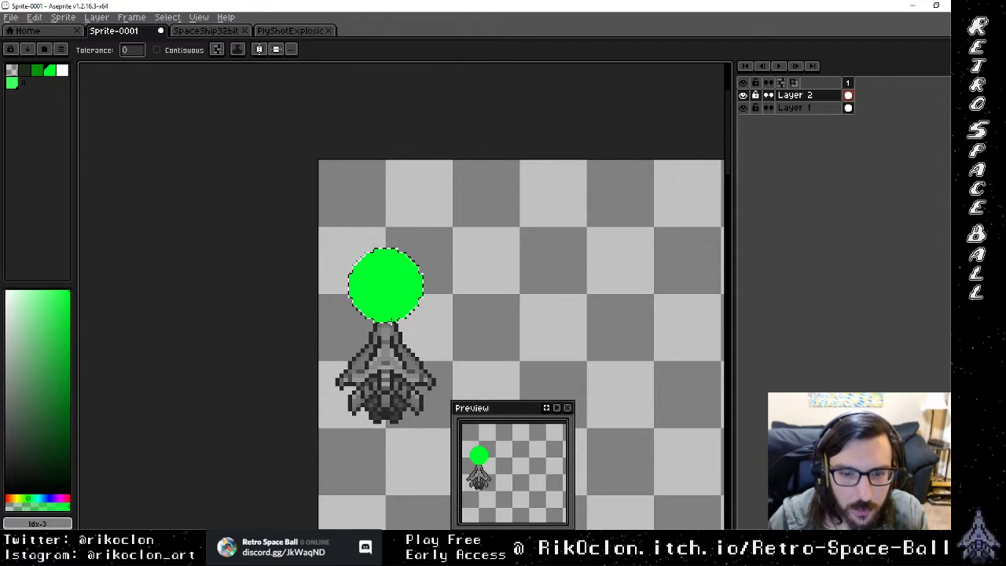
pyautogui.press('v')
pyautogui.press('g')
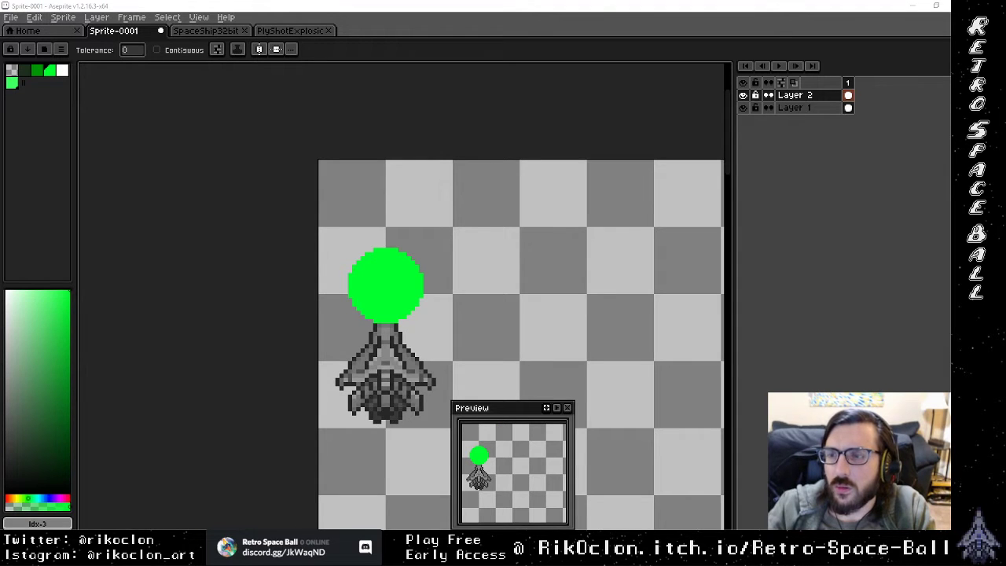
# Switch to OBS and lower the Desktop Audio volume to about -24.5 dB.
pyautogui.hotkey('alt', 'Tab')
pyautogui.hotkey('alt', 'Tab')
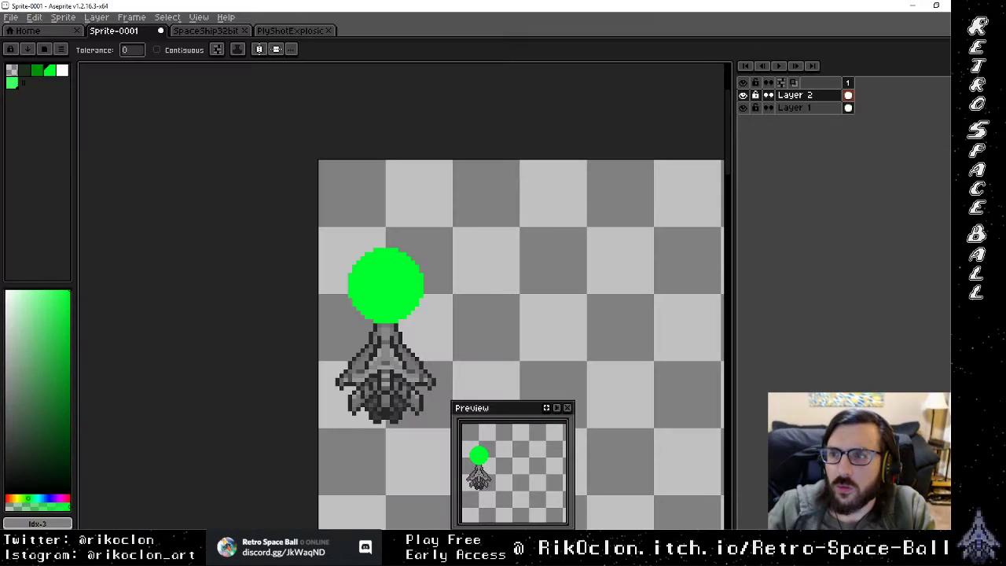
pyautogui.hotkey('alt', 'Tab')
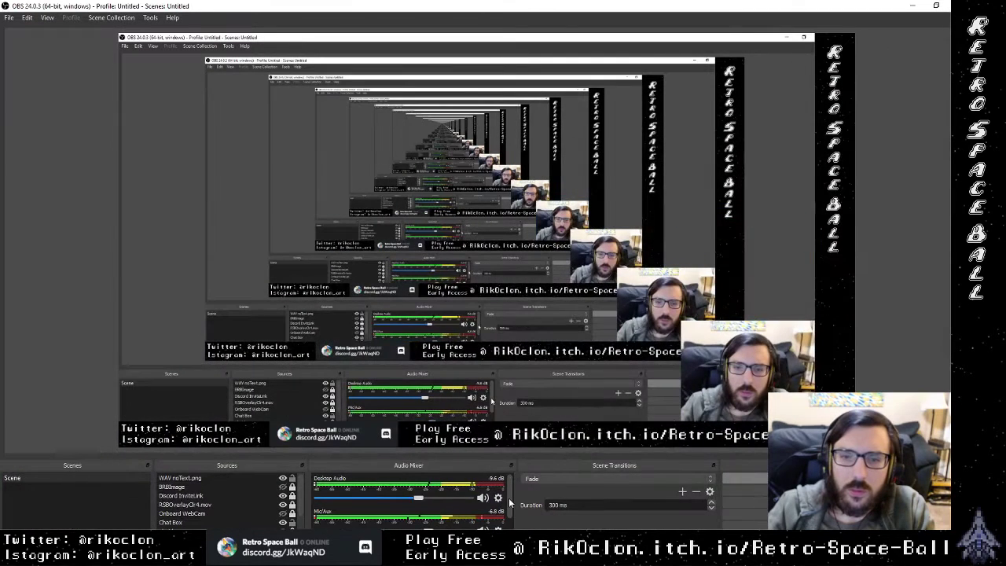
pyautogui.moveTo(421, 500); pyautogui.dragTo(384, 503)
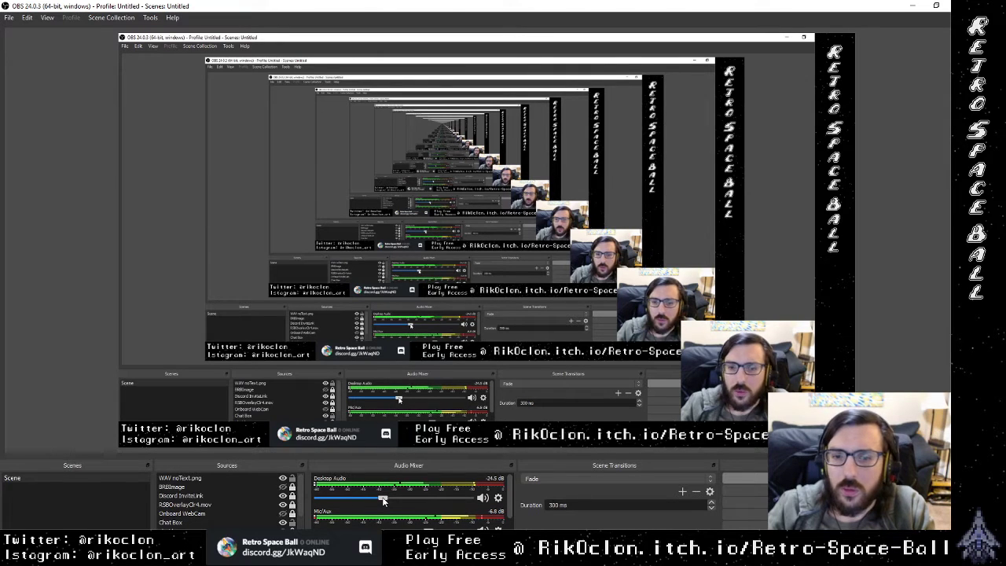